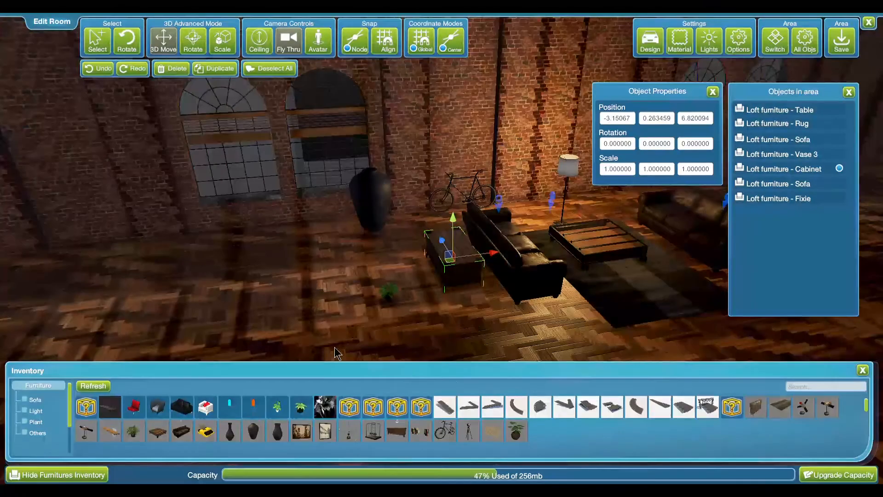
- Place the small pot plant on the floor near the rug, scale it to 3.683542, and save the room before leaving edit mode
left_click_drag(334, 347, 451, 377)
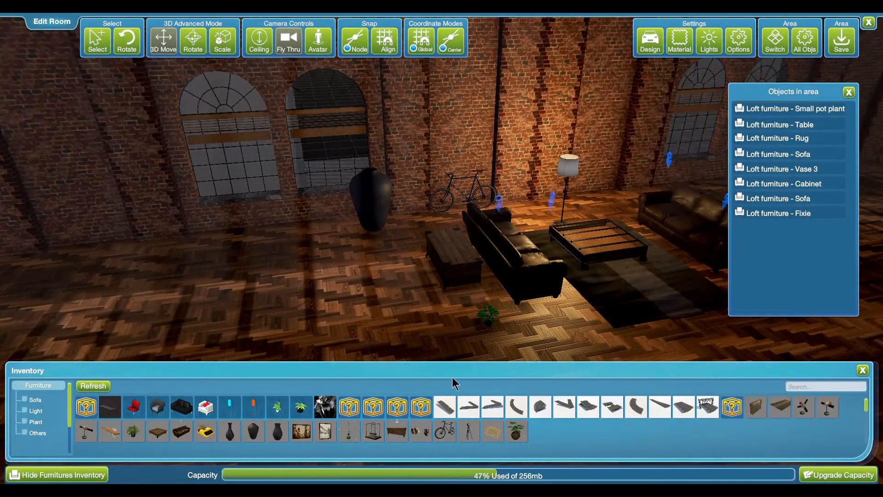
left_click(494, 317)
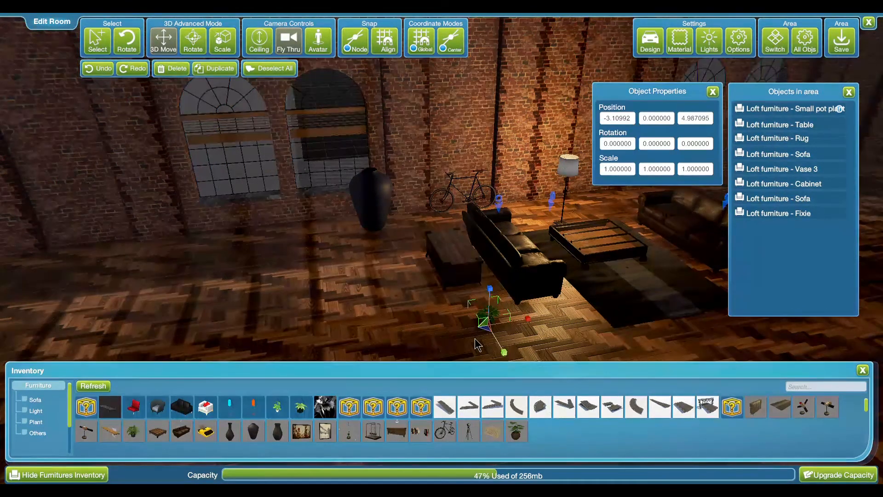
left_click_drag(485, 327, 545, 353)
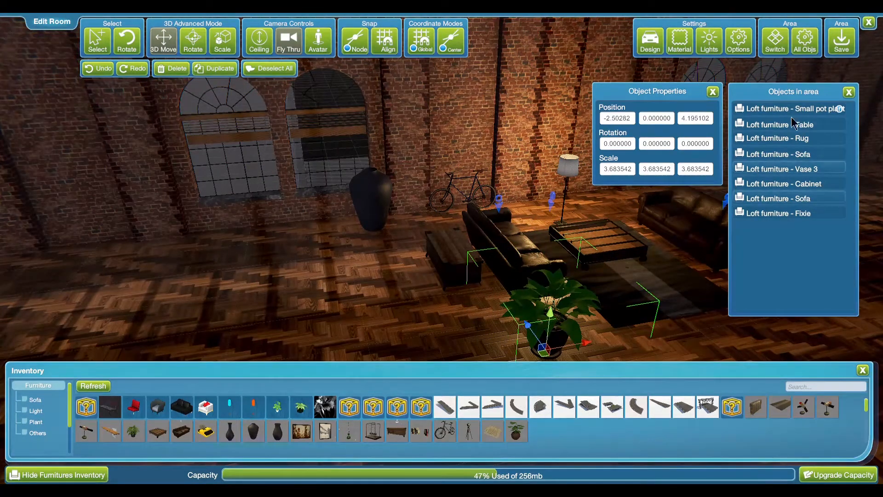
left_click(841, 41)
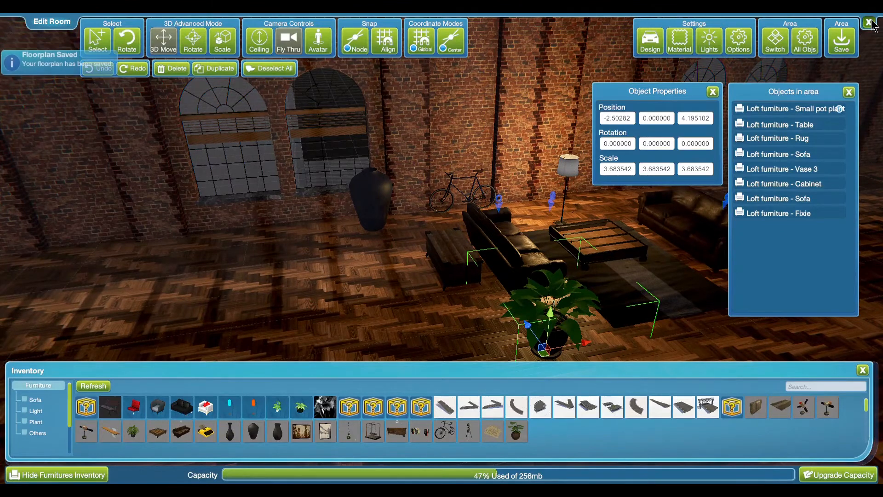
left_click(868, 22)
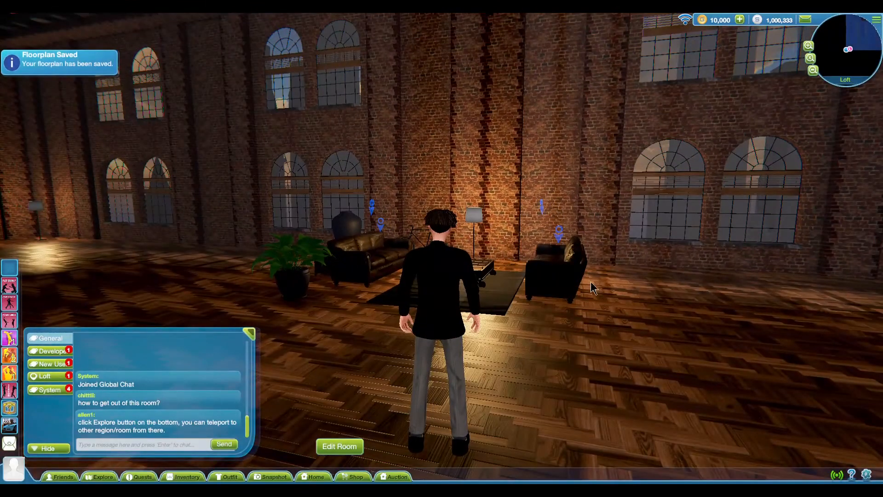
- Walk the avatar around the loft's seating area and seat it on a sofa to view the furnished room
key("w")
key("a")
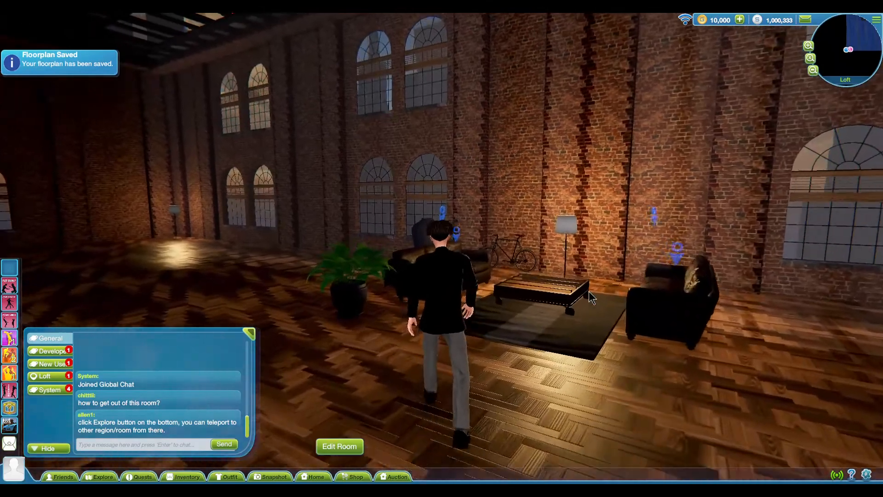
key("w")
key("d")
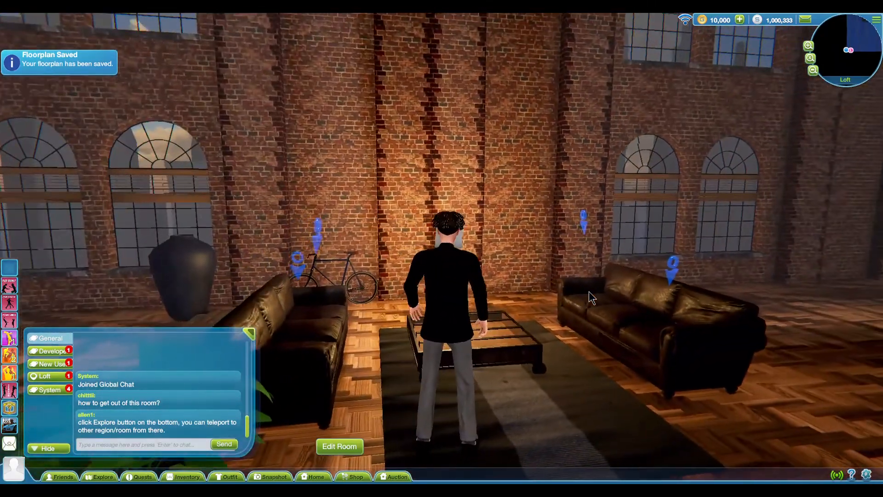
key("a")
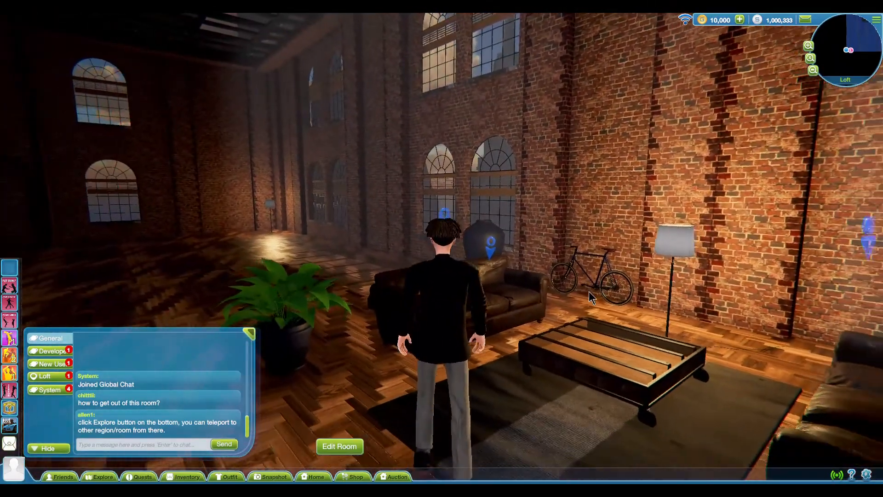
key("s")
key("a")
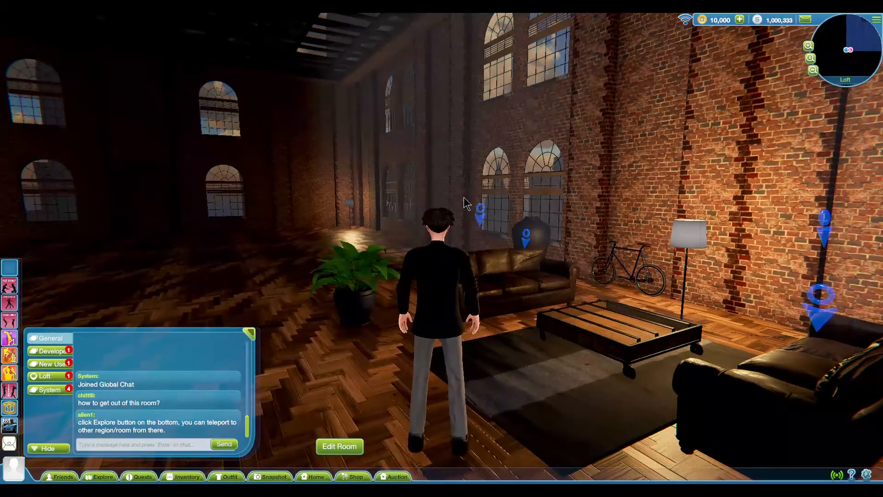
left_click(481, 213)
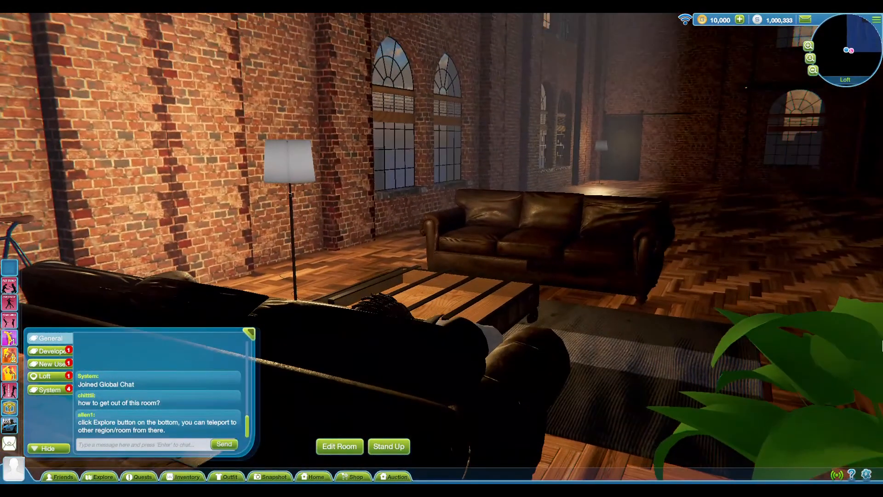
left_click_drag(810, 231, 573, 222)
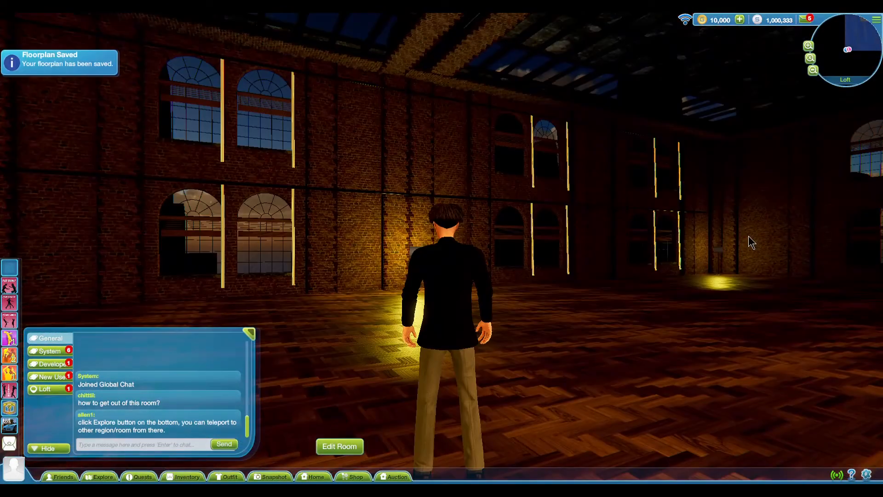
- Enter room editing, enable the room option that closes the window curtains, and exit the editor
left_click(349, 445)
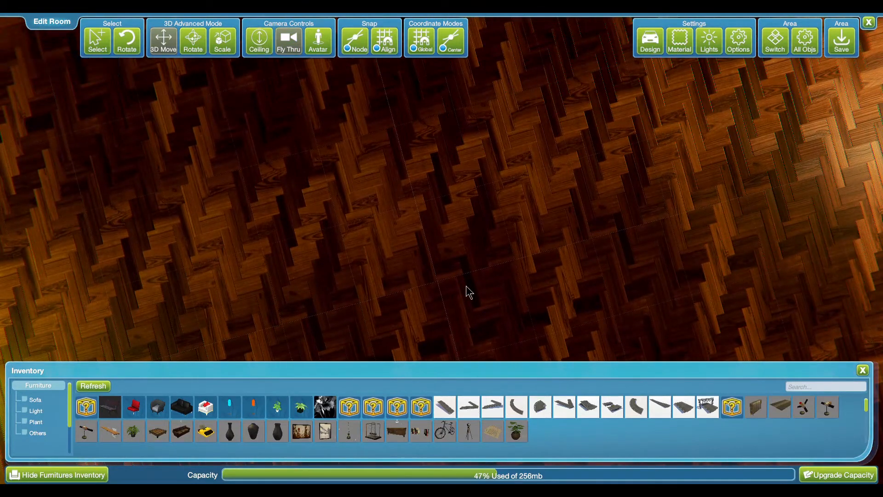
right_click_drag(466, 286, 341, 154)
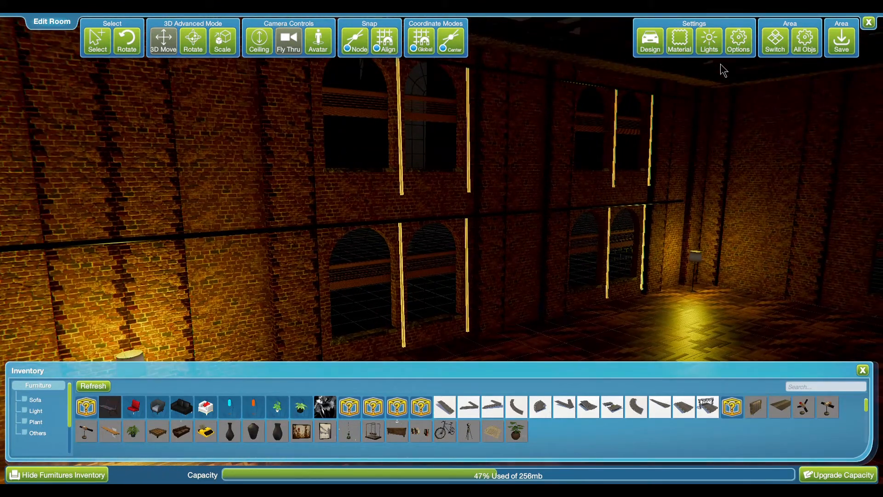
left_click(738, 43)
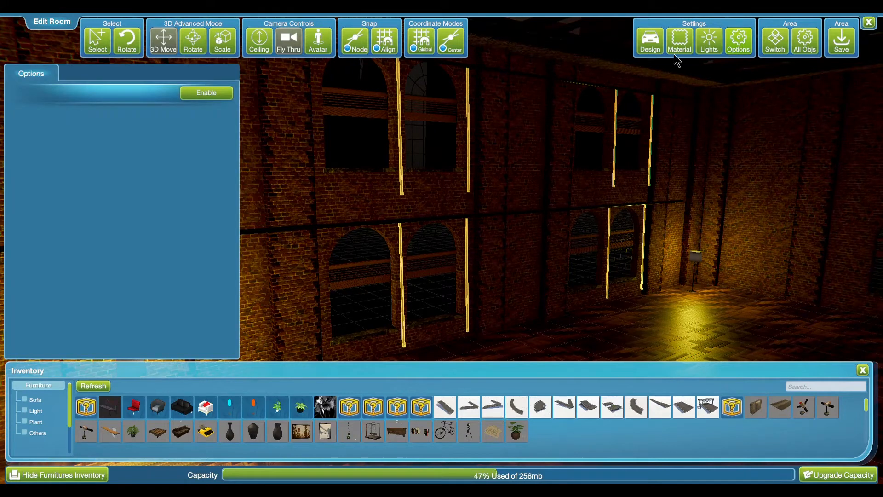
left_click(211, 97)
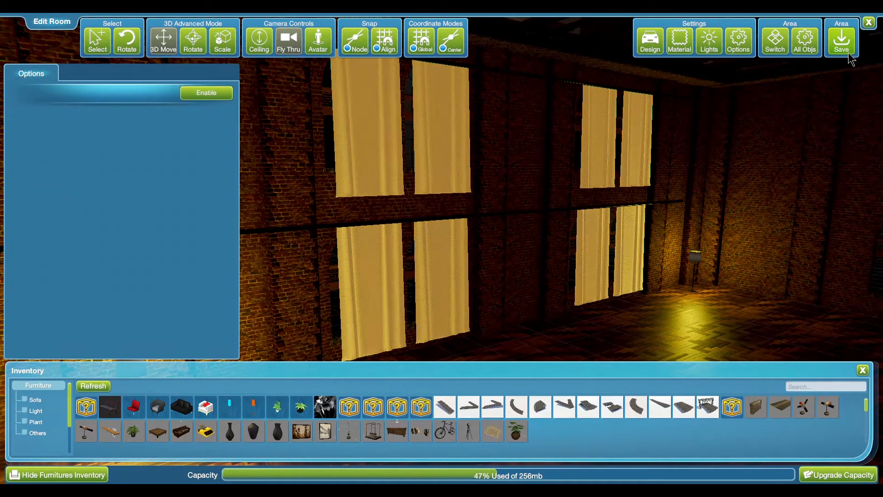
left_click(868, 22)
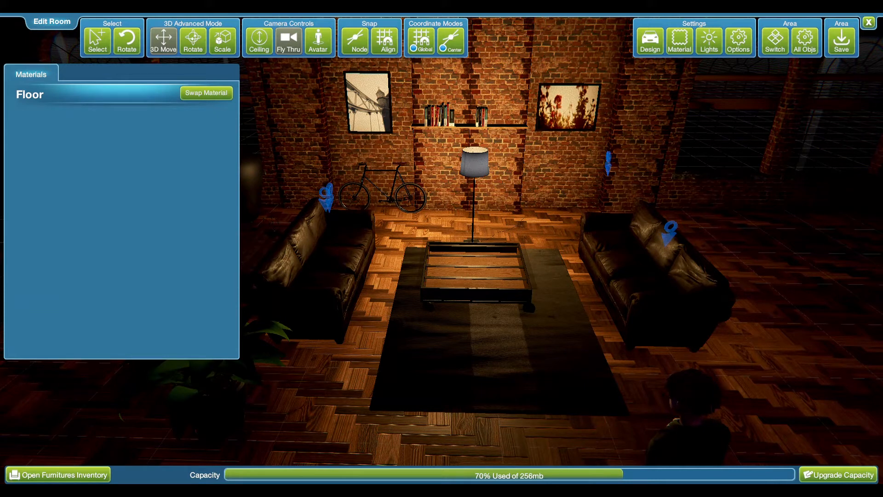
- Try the white preset on the front wall standing lights and apply the custom colour FFF9CE to them
left_click(705, 41)
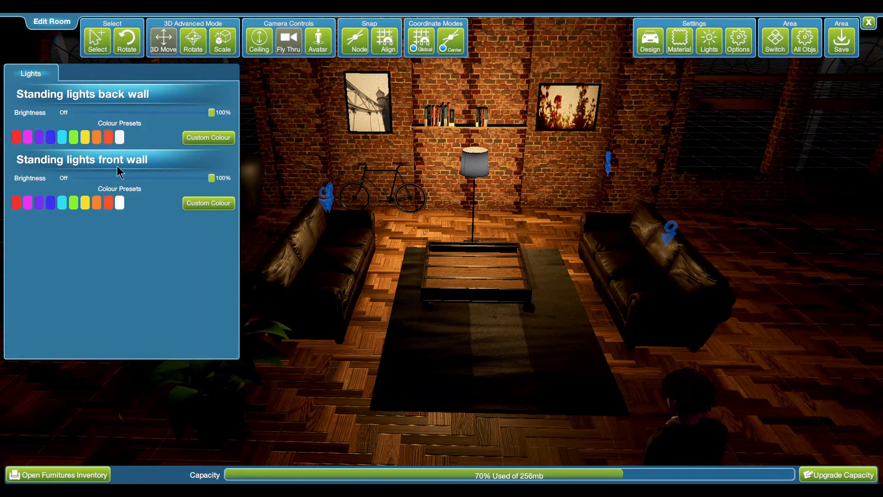
left_click(117, 205)
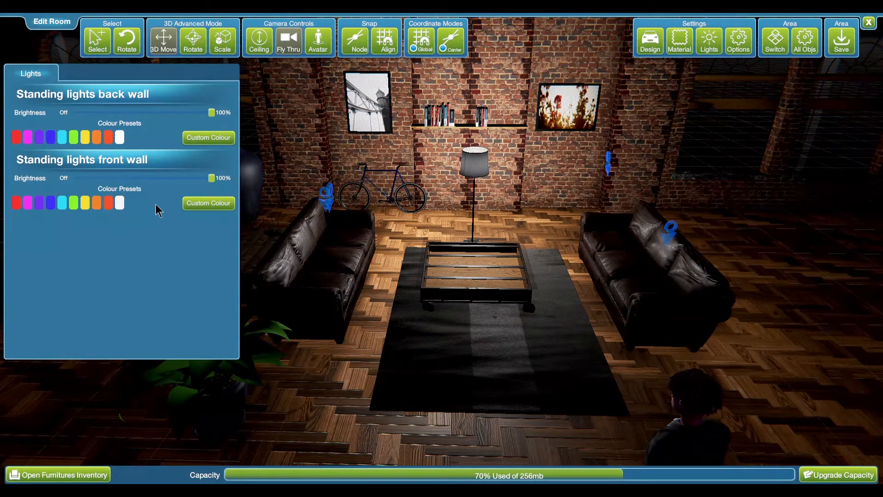
left_click(189, 203)
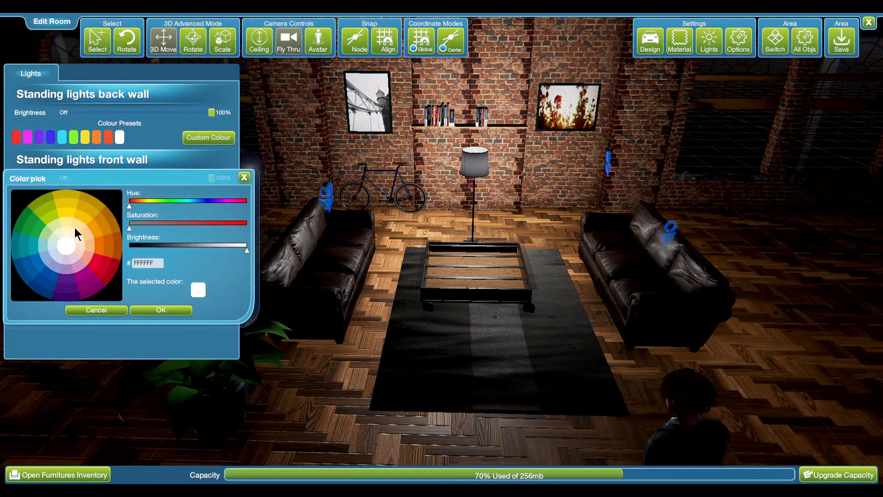
left_click(70, 238)
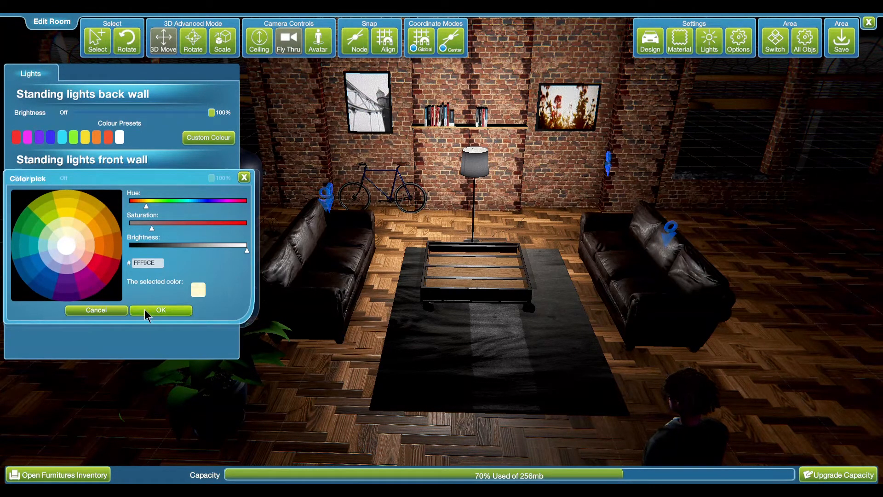
left_click(144, 309)
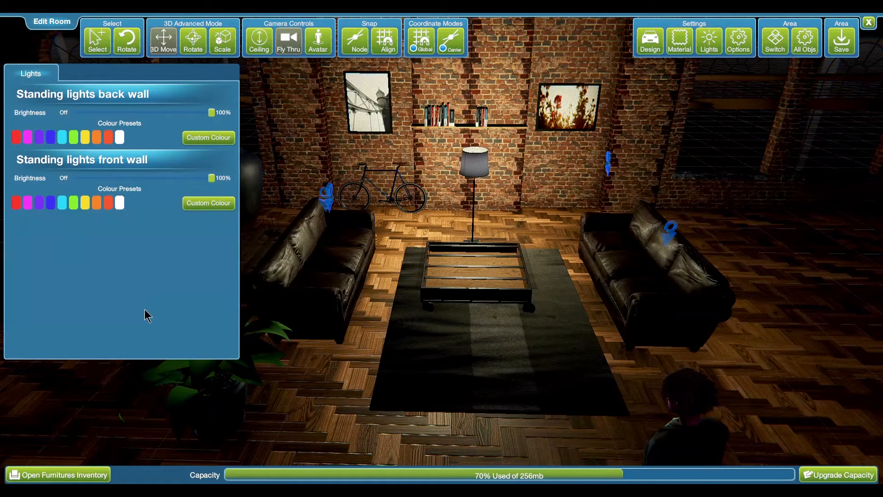
- Swap the floor material through the red, green and light brown parquet options, ending on dark brown parquet
left_click(679, 39)
left_click(208, 93)
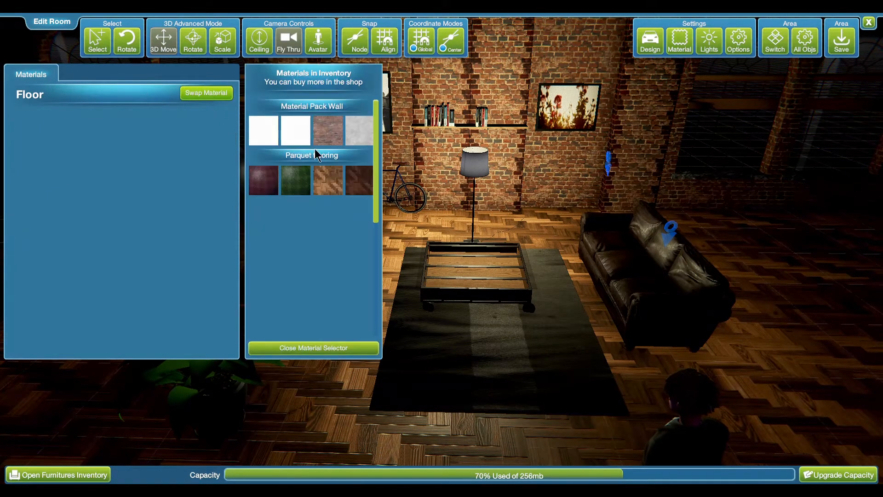
left_click(270, 181)
left_click(292, 183)
left_click(333, 190)
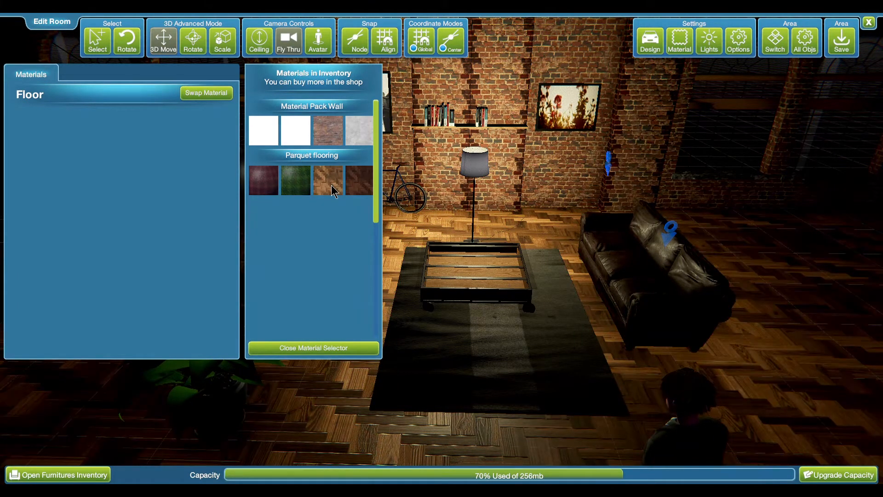
left_click(359, 190)
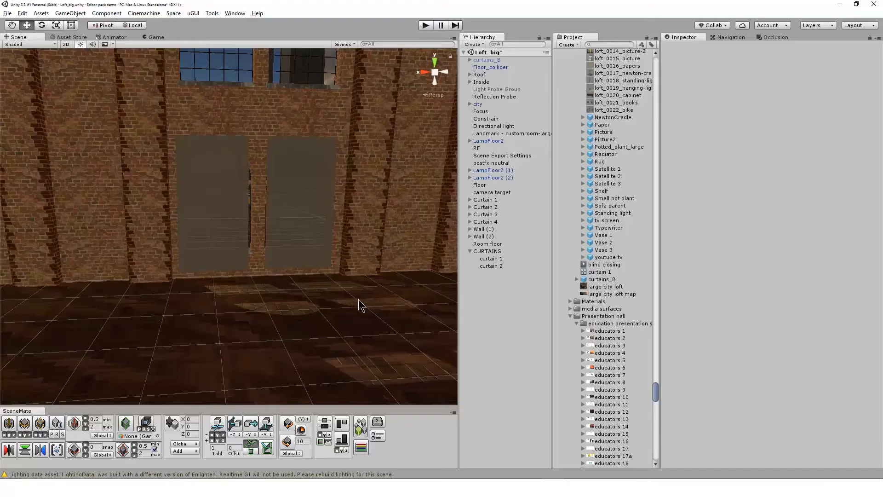
- Switch to Unity and examine the loft's windows, the Room floor object's settings and the CURTAINS group with its two curtains
key("alt")
left_click_drag(132, 297, 236, 312, "alt")
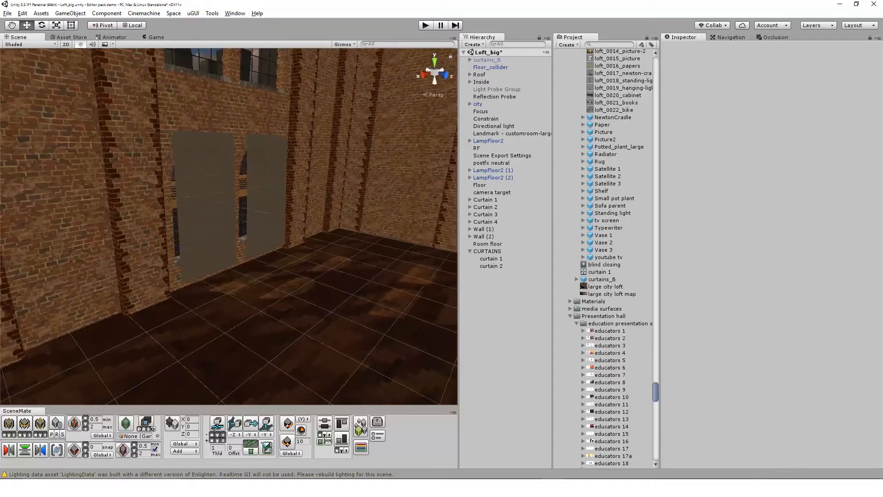
key("alt")
left_click_drag(364, 324, 229, 319, "alt")
left_click(482, 244)
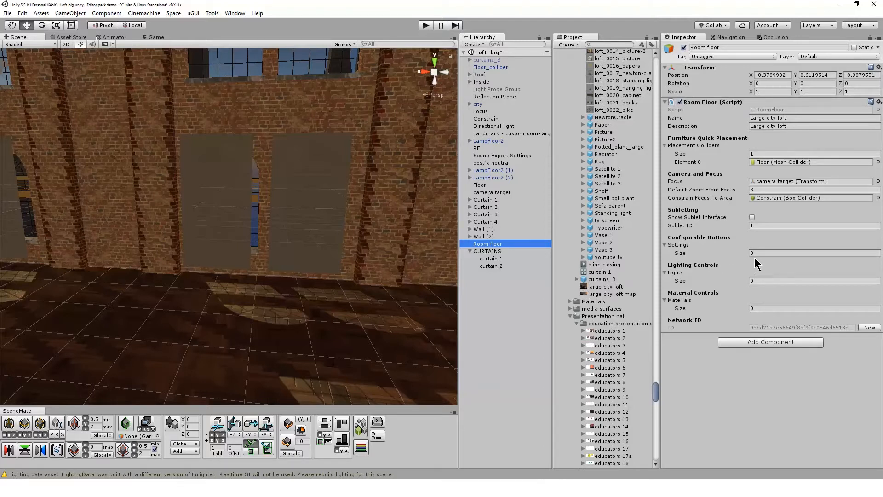
left_click(489, 252)
left_click(234, 238)
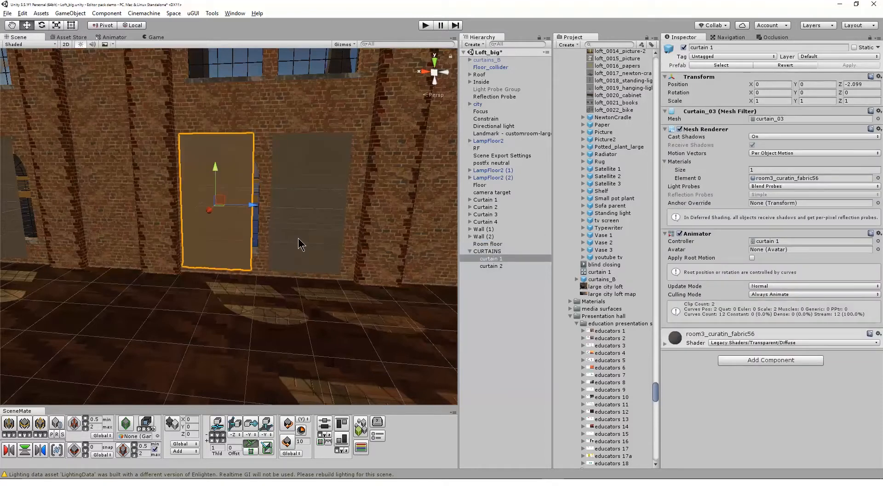
left_click(299, 243)
left_click(492, 252)
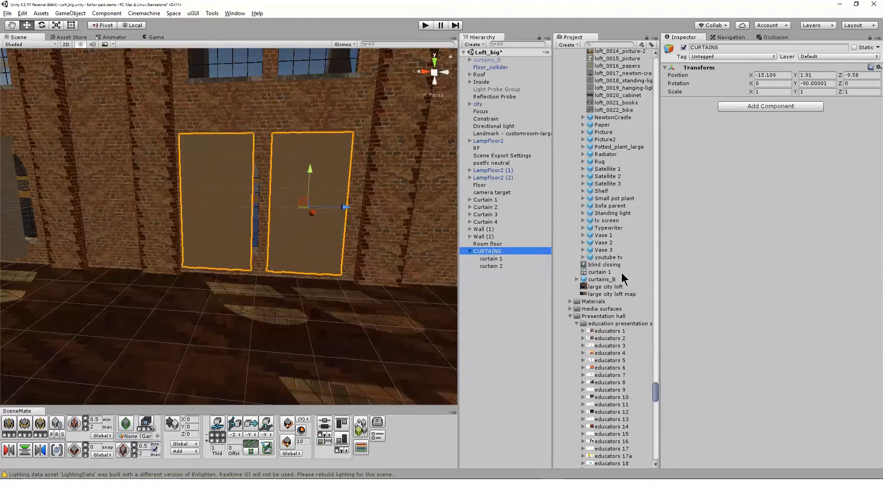
- Set the Room floor script's configurable button settings size to 1 and generate a new network ID for the added element
left_click(517, 243)
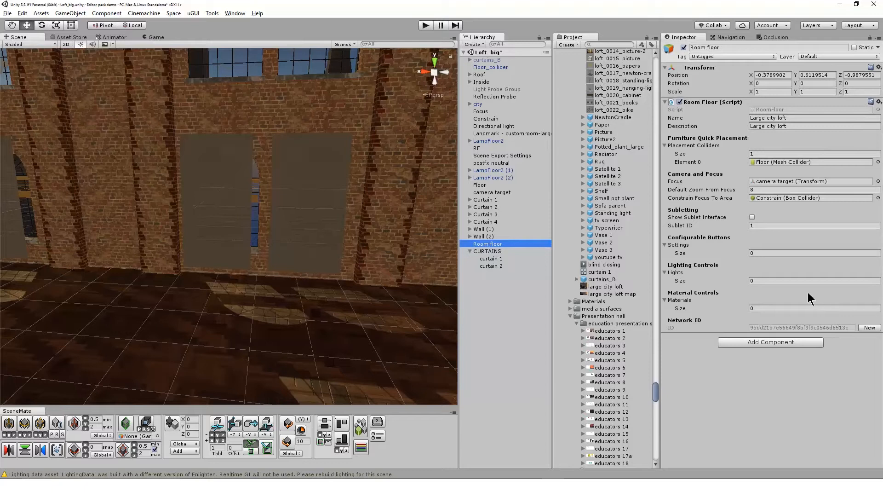
left_click(764, 255)
type("1")
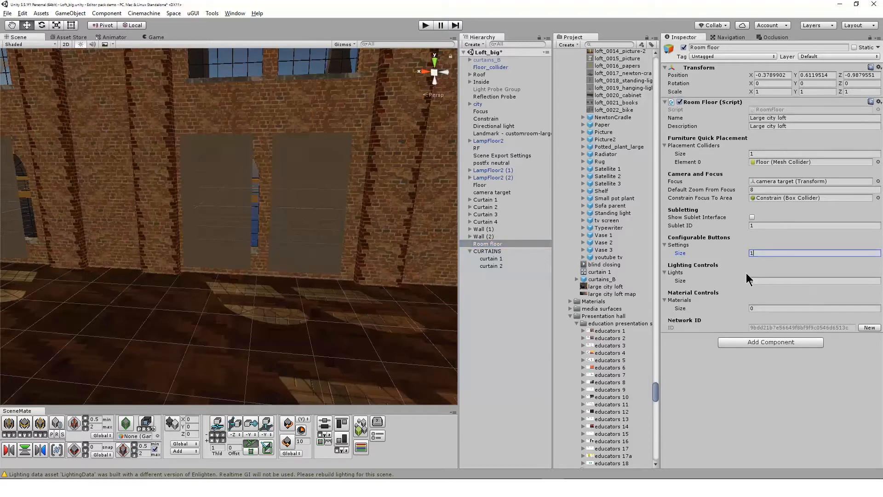
key("Return")
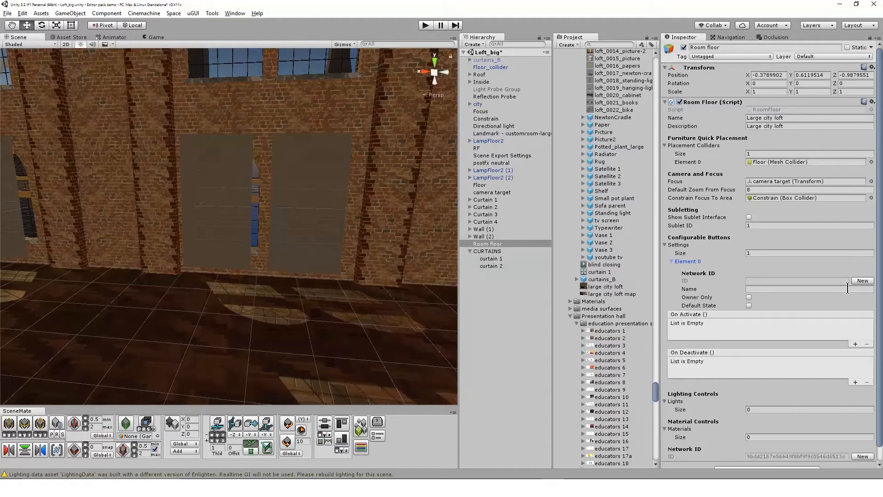
left_click(863, 280)
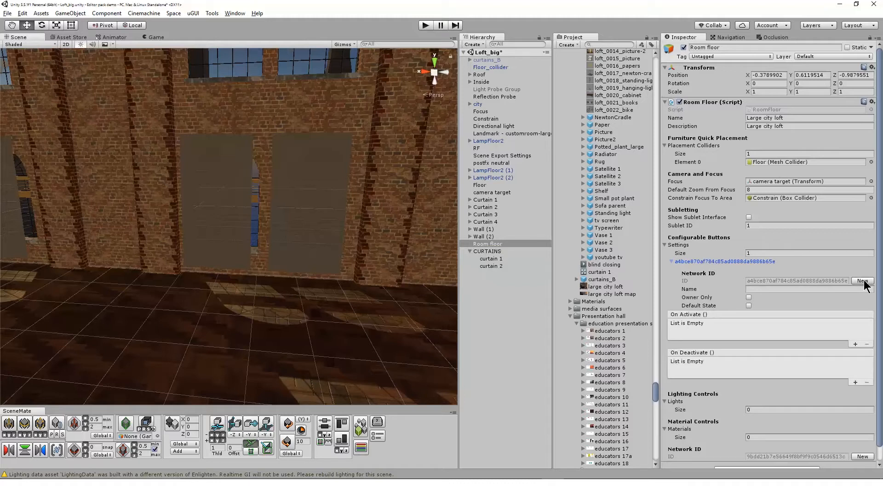
- Add one On Activate event and one On Deactivate event to the button, and assign the CURTAINS object to both
left_click(855, 344)
left_click(855, 383)
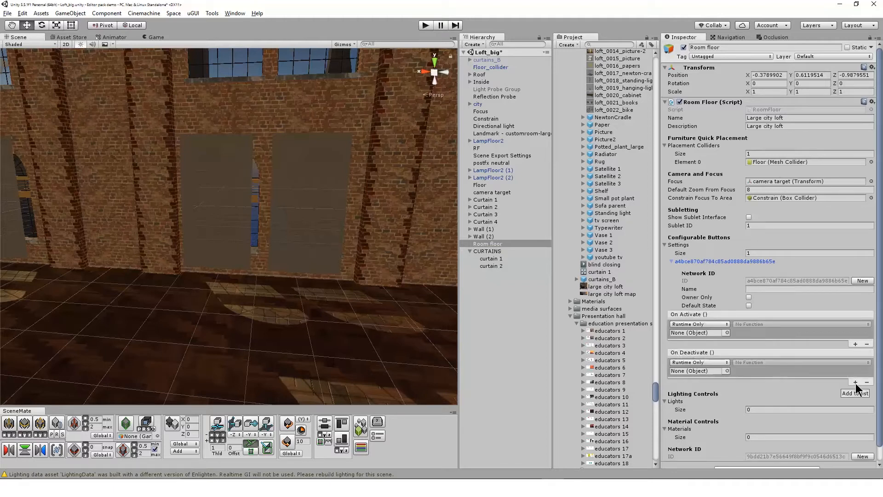
left_click_drag(495, 255, 699, 333)
left_click_drag(502, 252, 699, 371)
- Set the On Activate and On Deactivate events to call GameObject.SetActive on CURTAINS, enabling the value only for On Activate
left_click(754, 326)
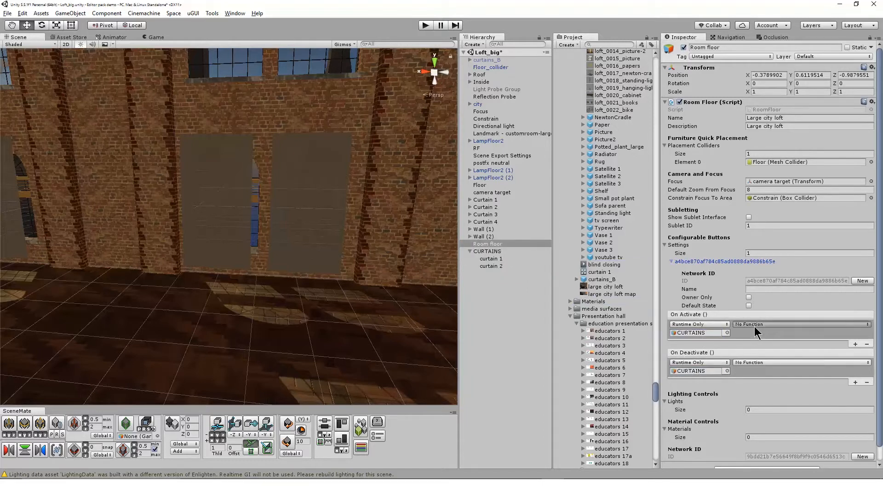
mouse_move(760, 347)
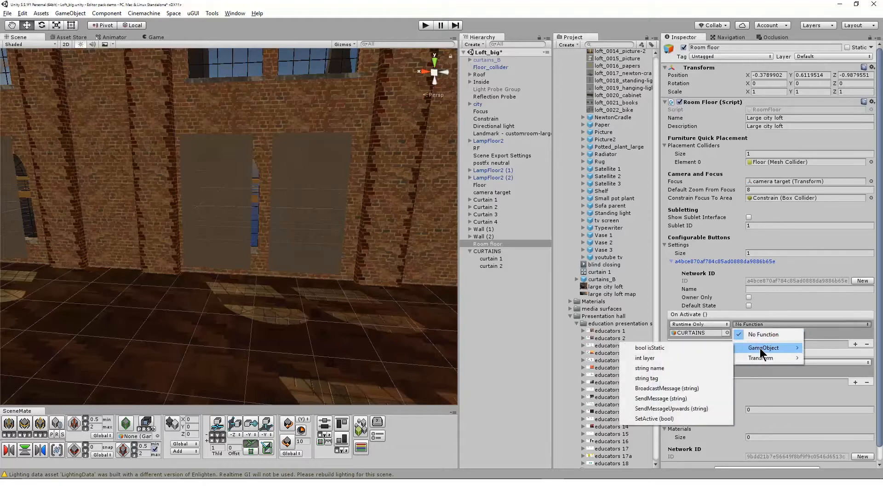
left_click(669, 419)
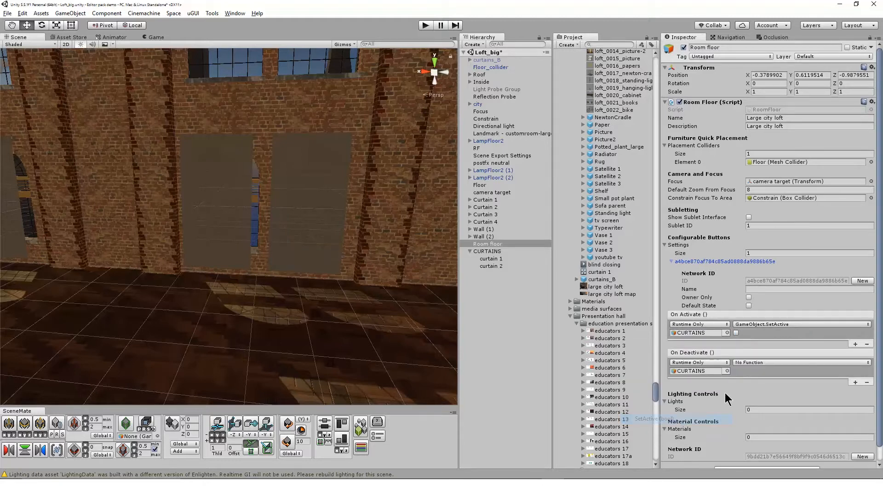
left_click(761, 363)
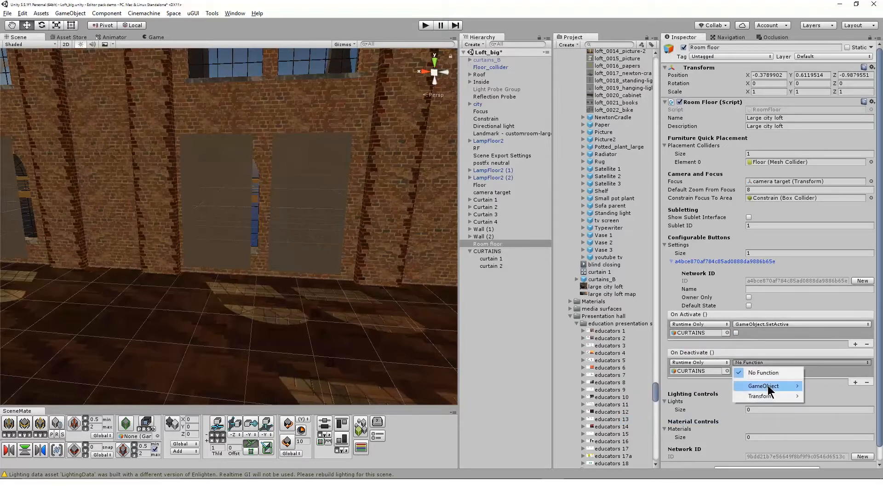
mouse_move(765, 385)
left_click(678, 456)
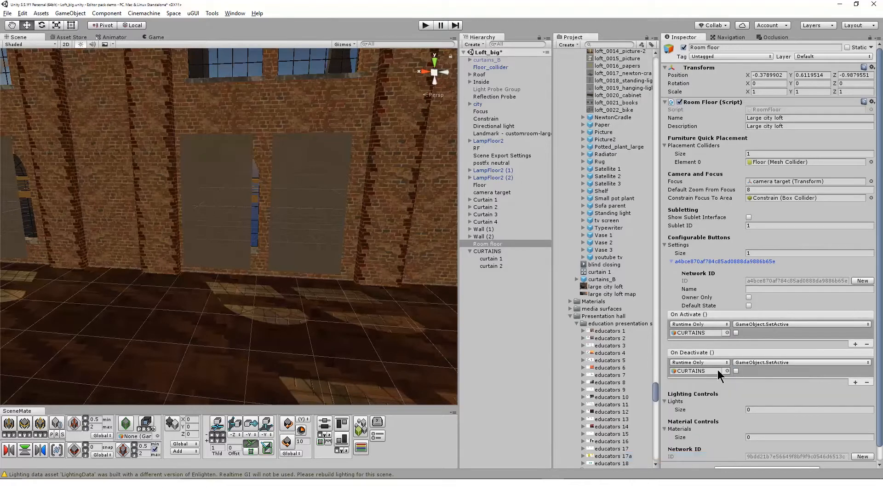
left_click(736, 332)
- Add a second event to On Activate and to On Deactivate, removing each extra entry again
left_click(855, 343)
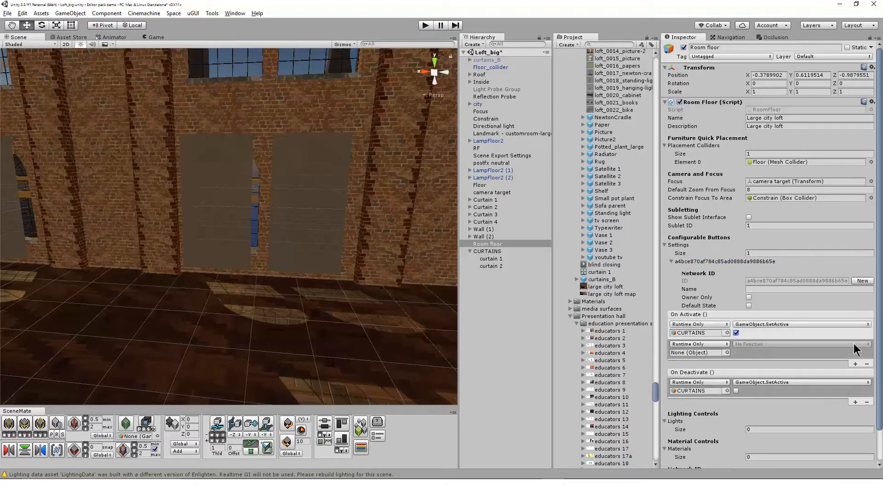
left_click(866, 363)
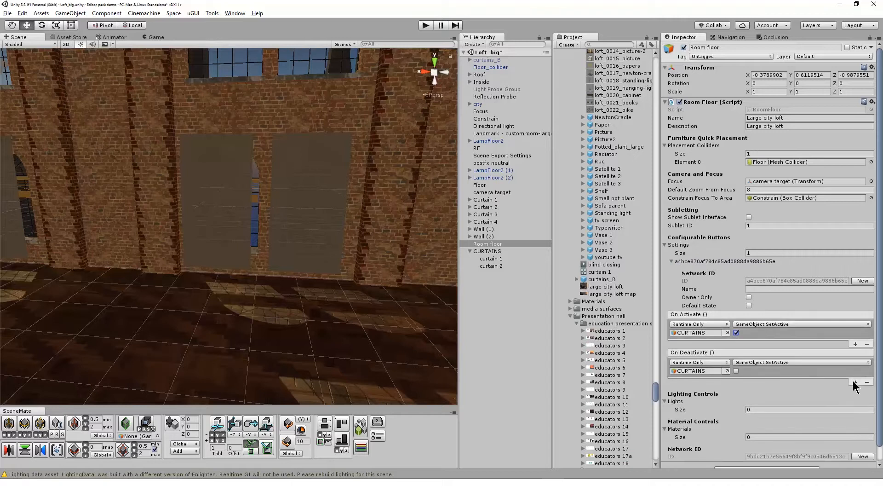
left_click(855, 382)
left_click(867, 401)
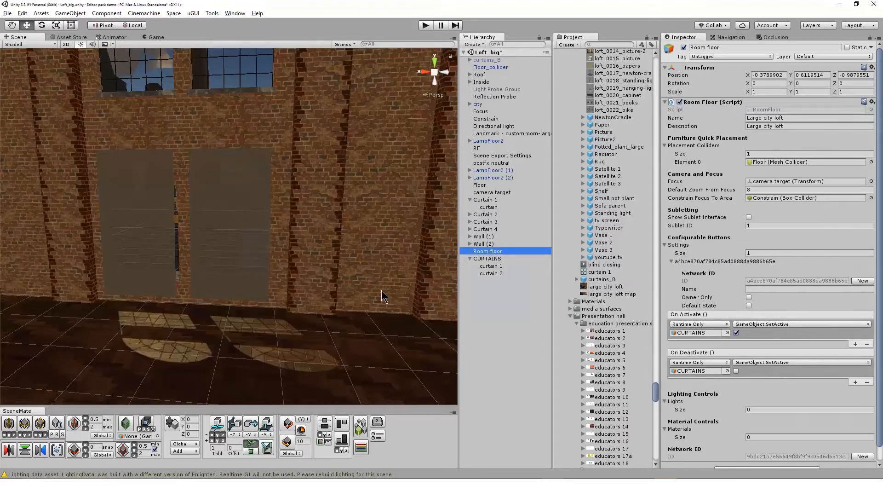
- Open the Animation window and examine the curves of the blind closing clip on Curtain 1's curtain object
key("ctrl+6")
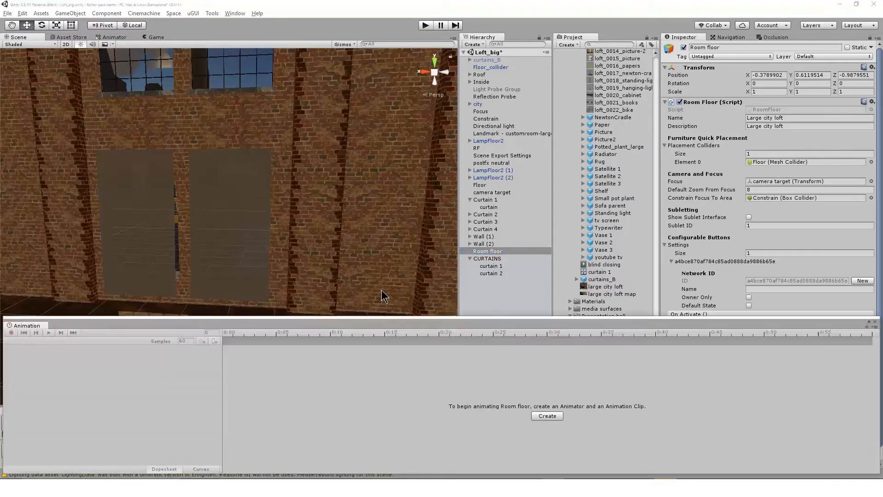
left_click(232, 225)
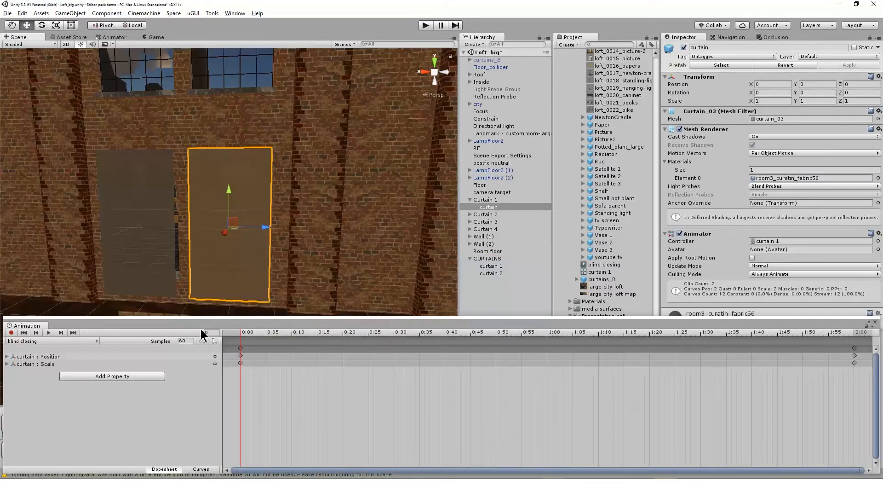
left_click(197, 468)
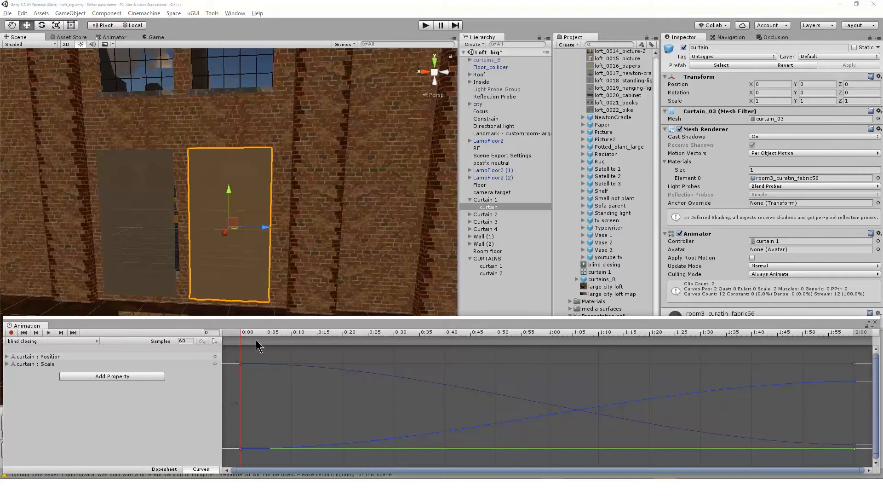
left_click_drag(243, 341, 230, 364)
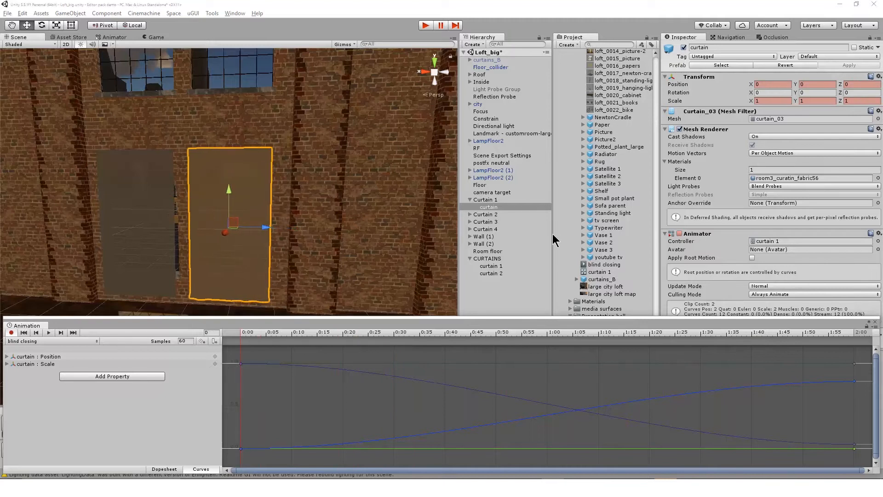
- Duplicate Curtain 1 and move the copy along the wall to an X position of -10.01
left_click(486, 200)
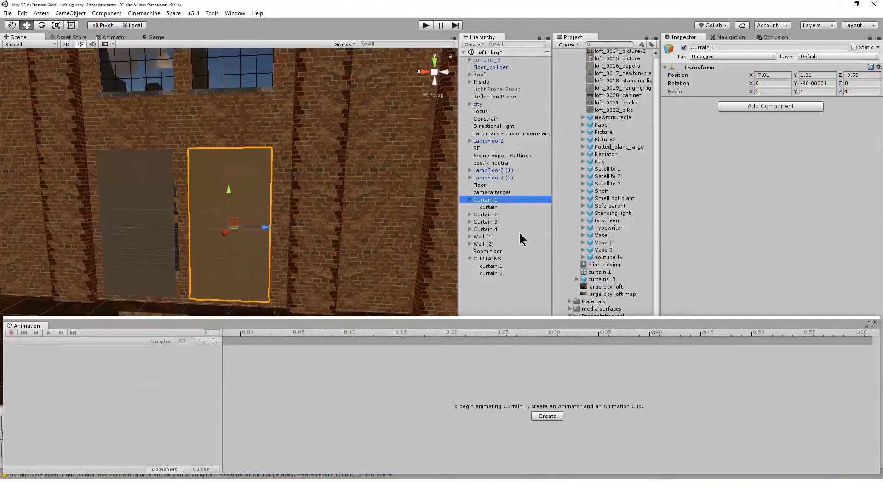
key("ctrl+d")
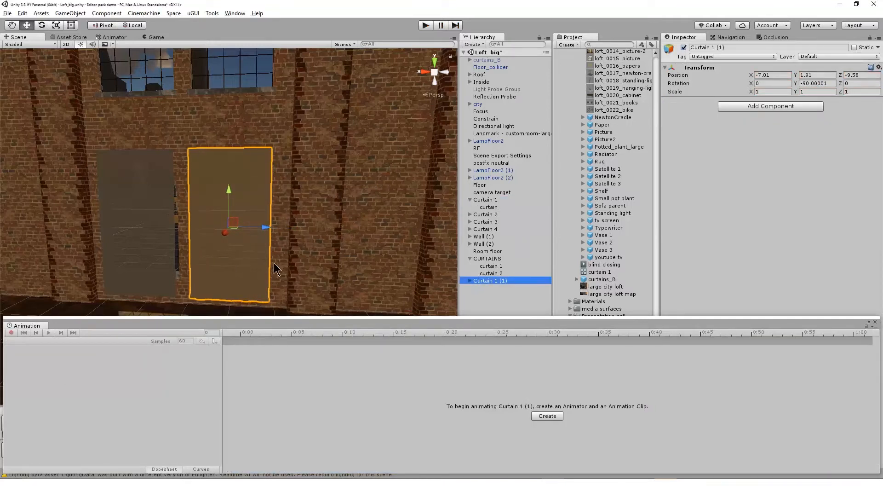
left_click_drag(268, 232, 408, 250)
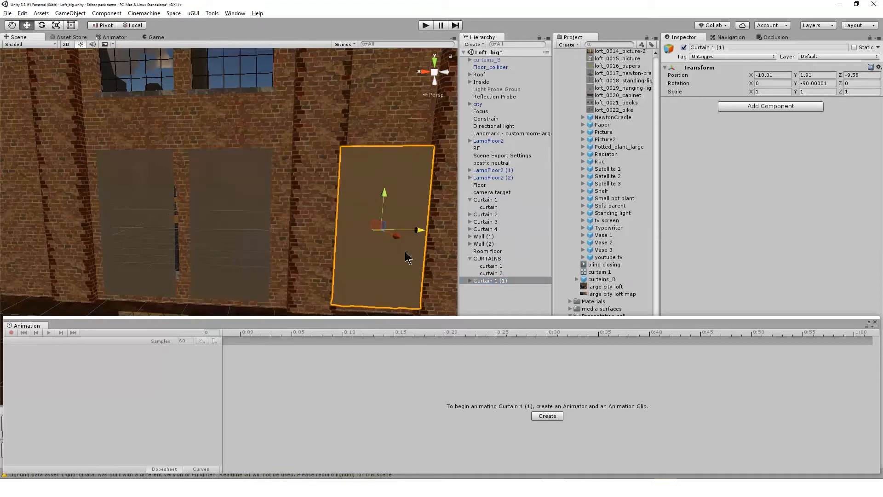
- Scrub through the blind closing animation on the duplicated curtain's child object, and delete the duplicate
left_click(469, 281)
left_click(487, 288)
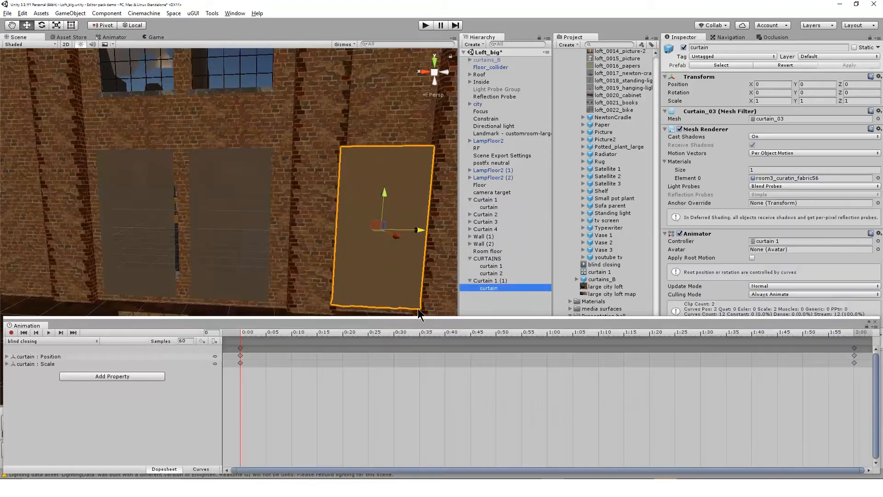
left_click_drag(253, 334, 286, 363)
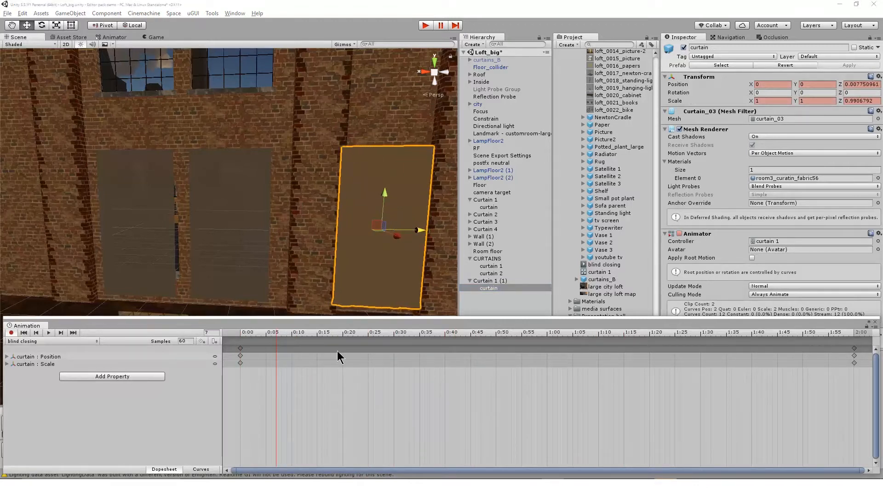
left_click(511, 281)
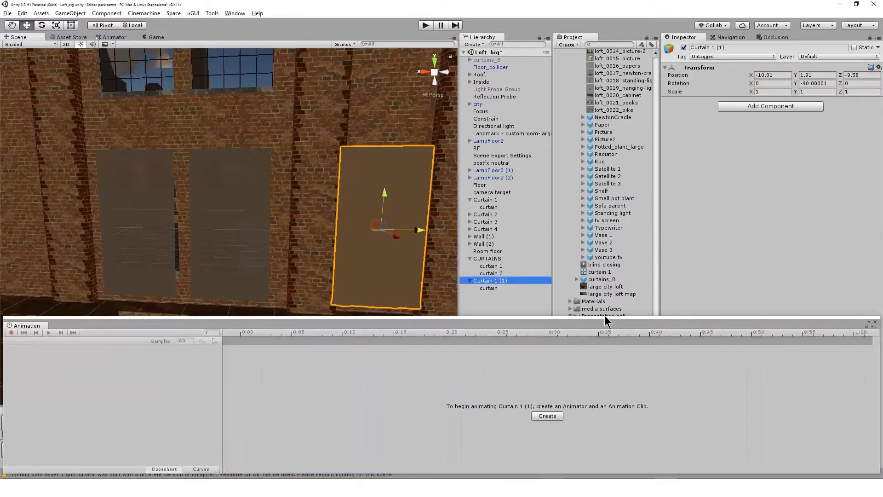
key("Delete")
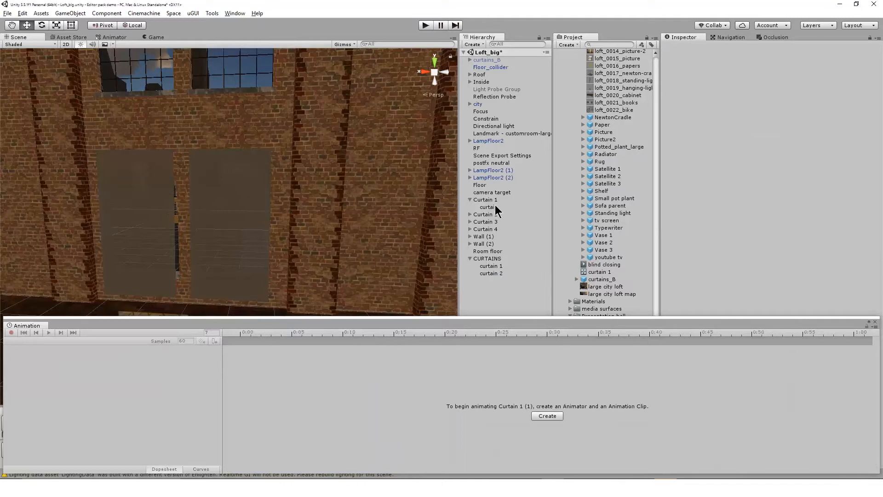
- Add the Mesh Renderer Material._Color property to the curtain's blind closing animation, remove it again and close the Animation window
left_click(491, 250)
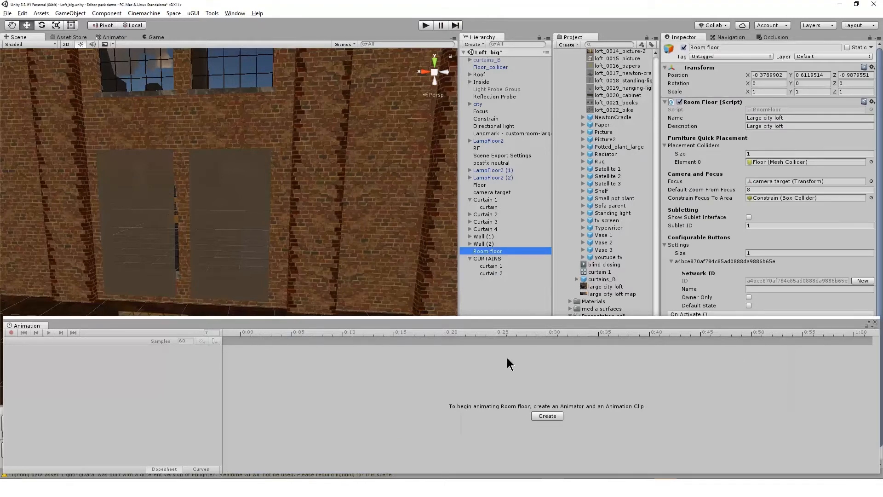
left_click(498, 208)
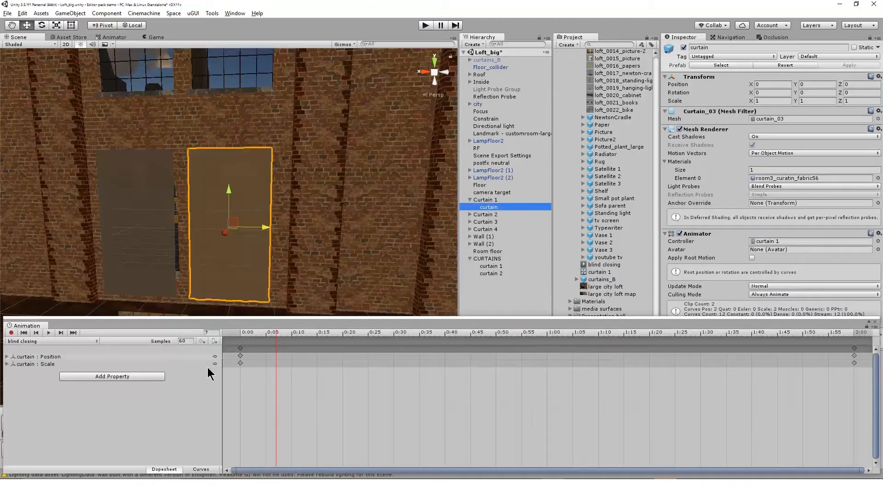
left_click(201, 468)
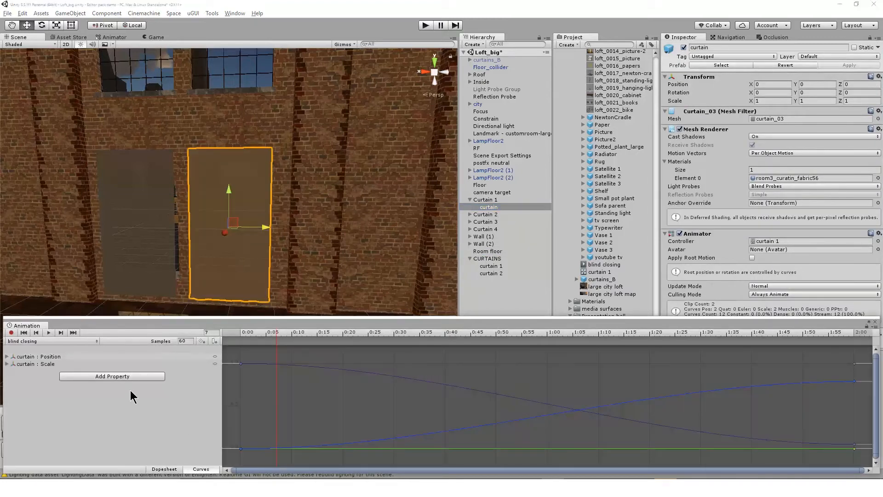
left_click(131, 379)
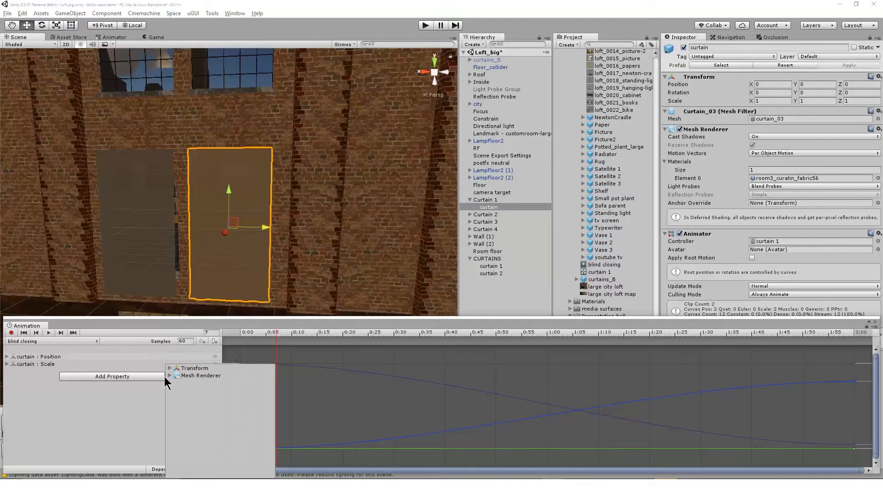
left_click(169, 375)
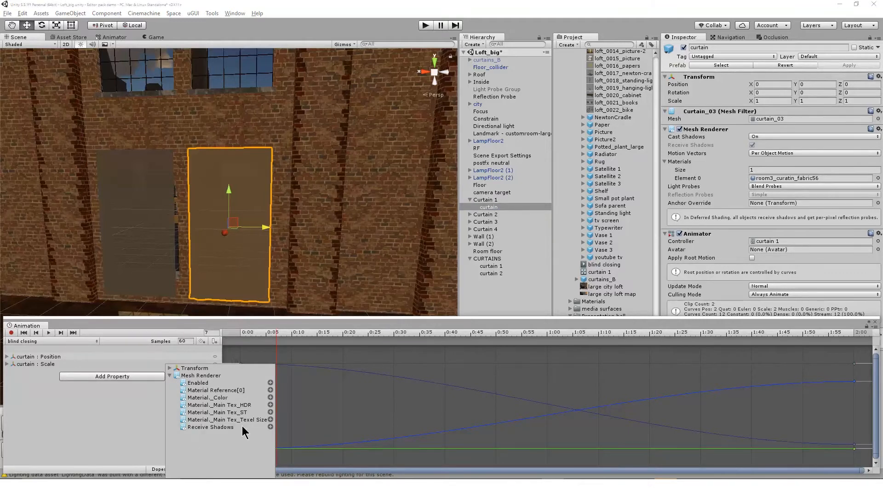
left_click(271, 398)
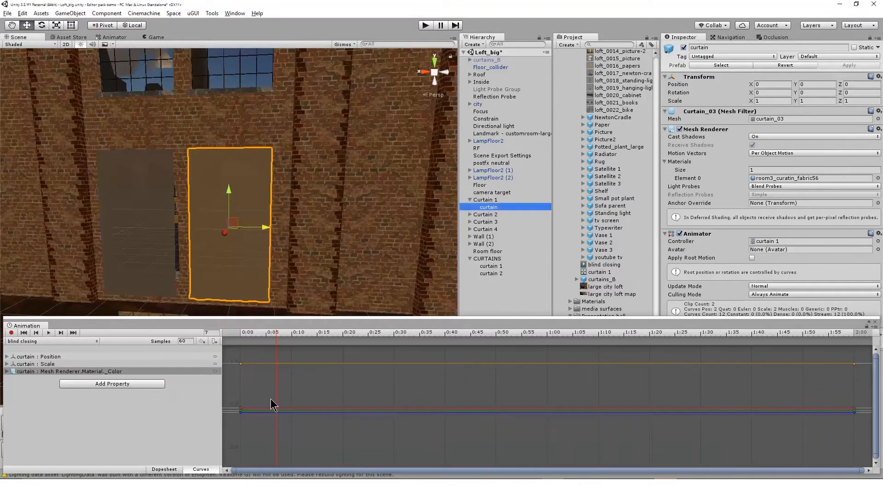
left_click(29, 371)
key("Delete")
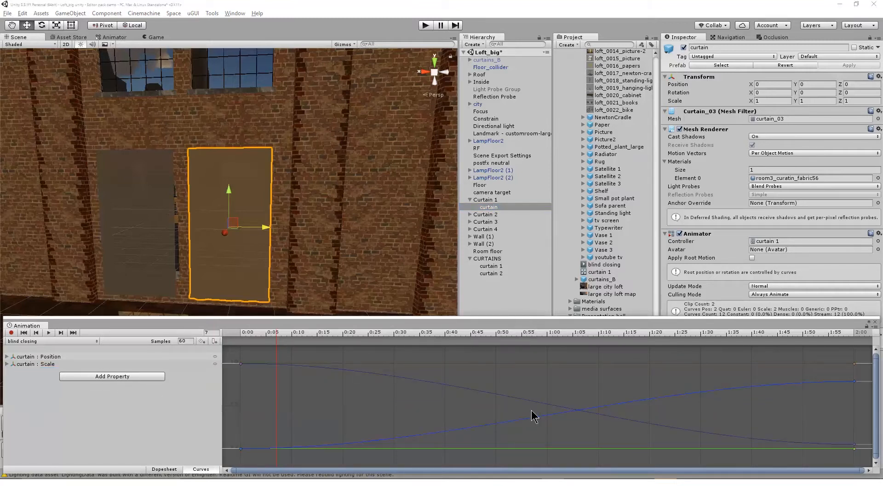
left_click(874, 321)
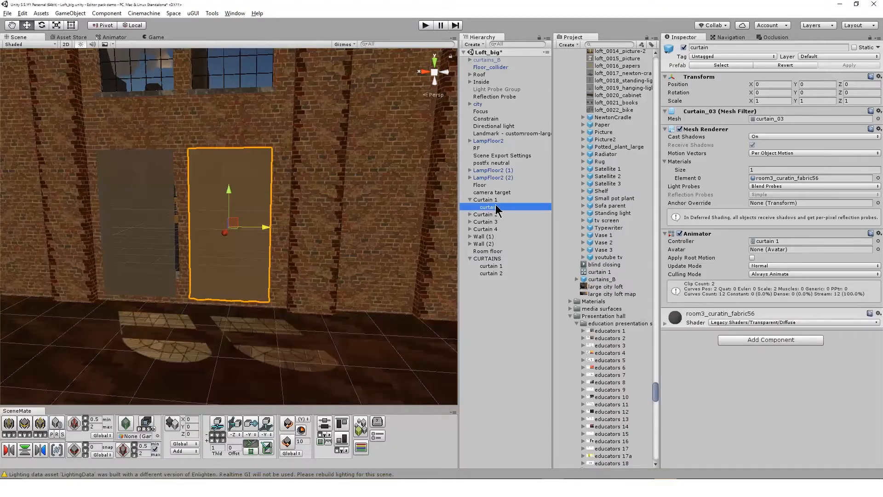
- Open the curtain 1 animator controller from the curtain's Animator component and examine its Closed and Open states
left_click(771, 241)
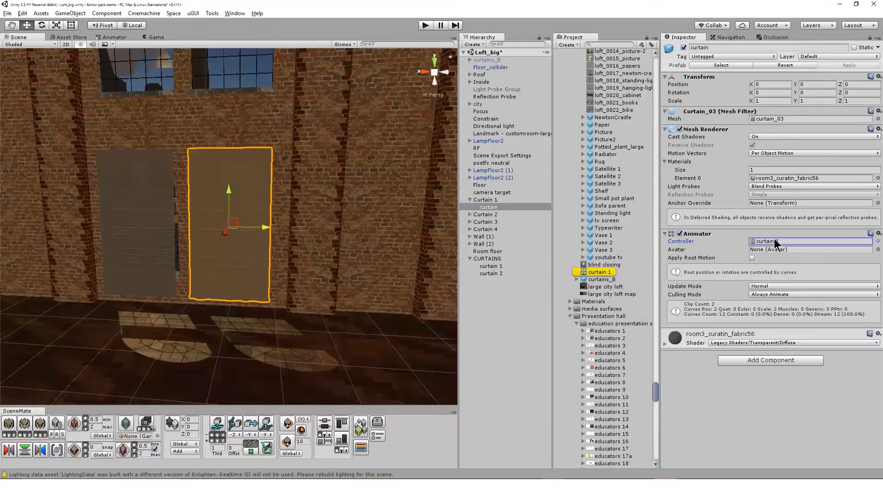
double_click(594, 272)
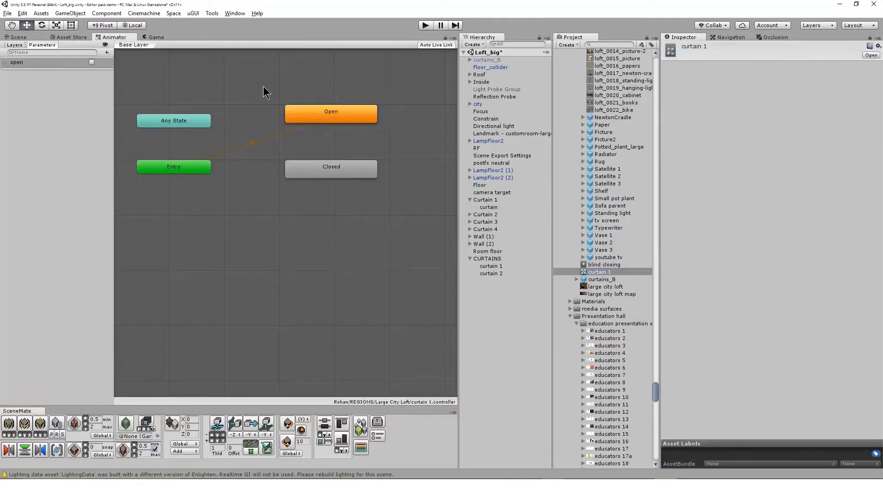
left_click(300, 172)
left_click(322, 109)
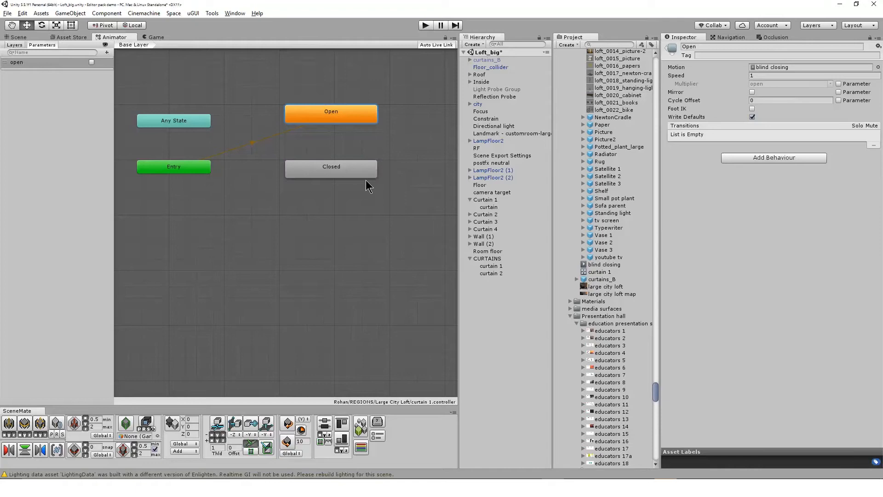
- Return to the scene and assign Curtain 1's curtain object to the Room floor button's On Activate and On Deactivate events
left_click(23, 39)
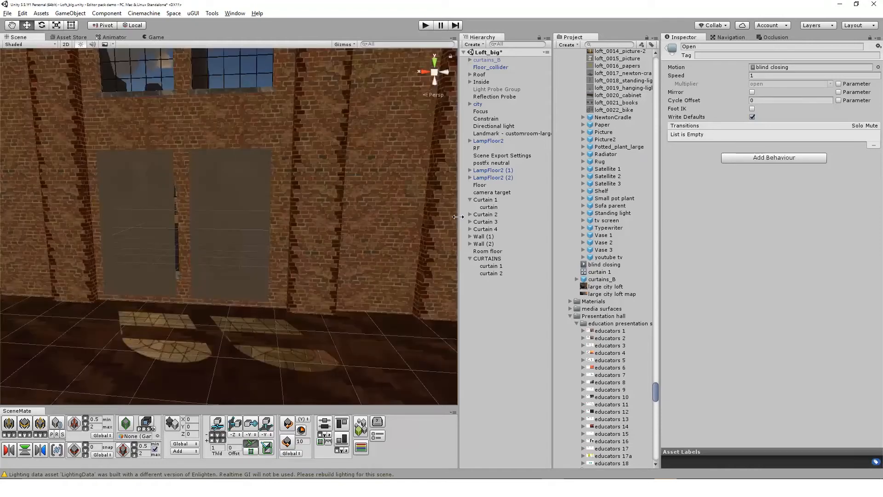
left_click(491, 251)
left_click_drag(488, 207, 698, 331)
left_click_drag(493, 204, 684, 372)
- Set the function of both the On Activate and On Deactivate events to the Animator's Play (string)
left_click(751, 322)
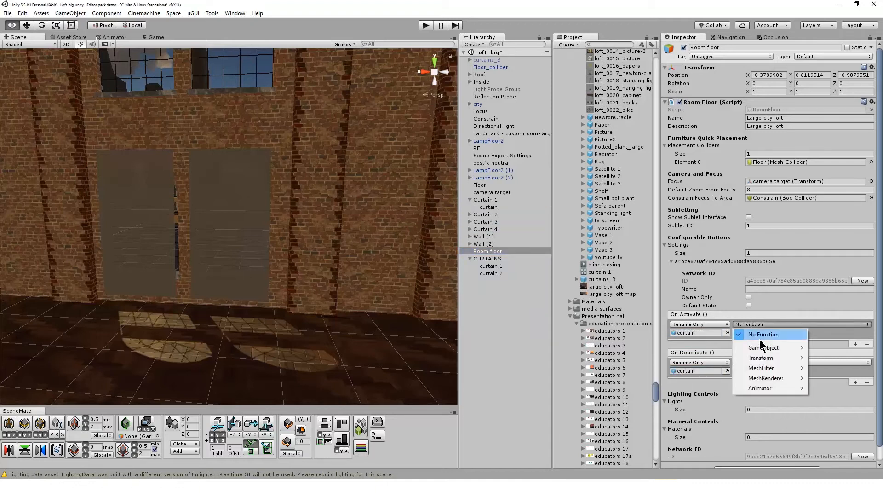
mouse_move(777, 387)
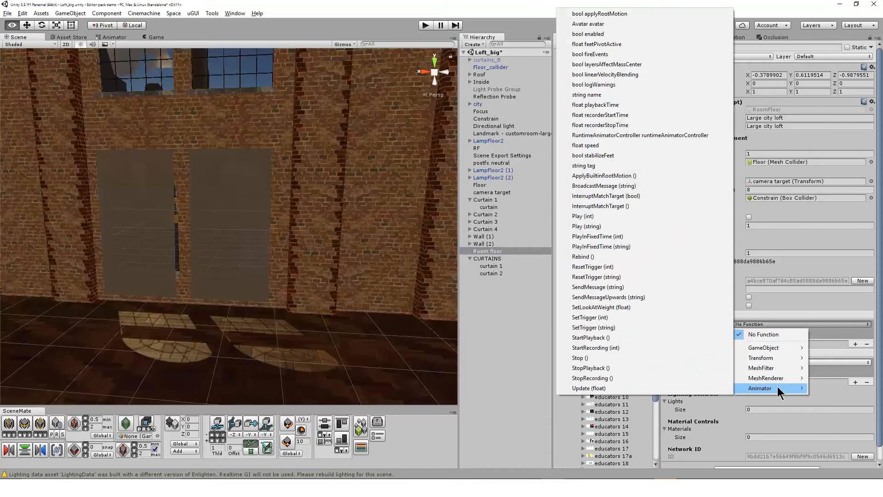
left_click(614, 227)
left_click(782, 363)
mouse_move(776, 425)
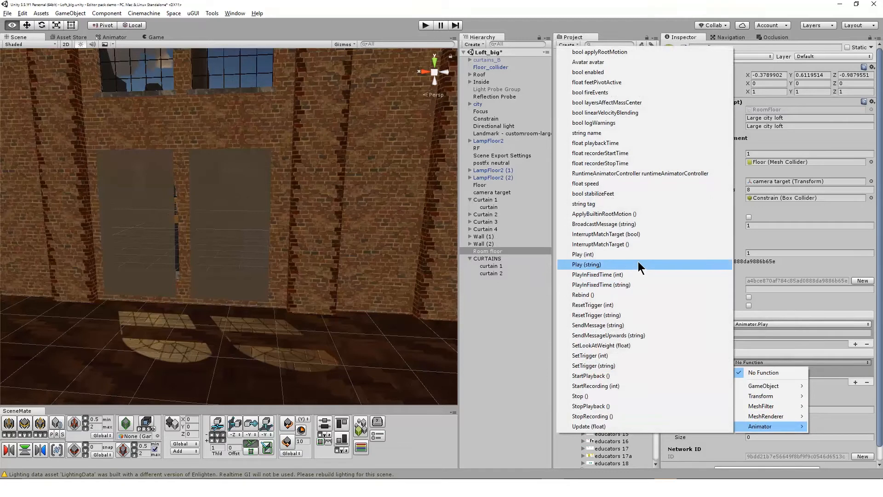
left_click(638, 264)
- Enter Open as the animation state played by the On Activate event
left_click(802, 334)
type("Openn")
key("BackSpace")
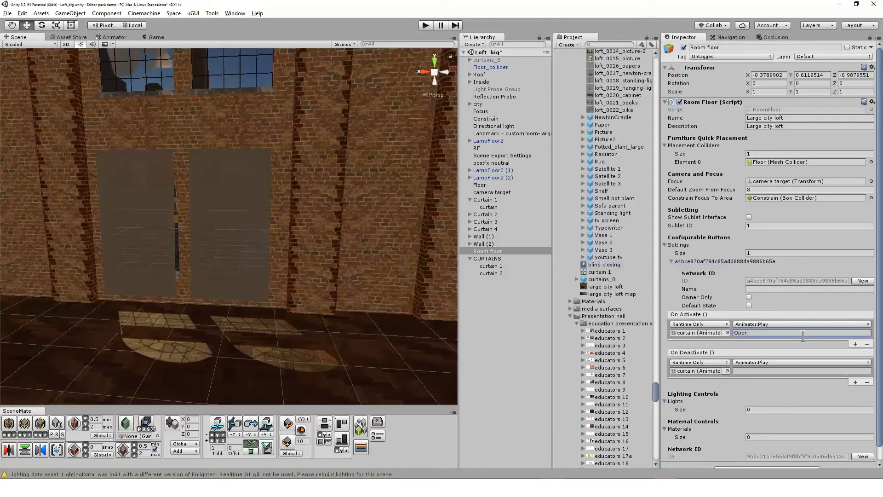
- Enter Closed as the animation state played by the On Deactivate event
left_click(742, 370)
type("Closed")
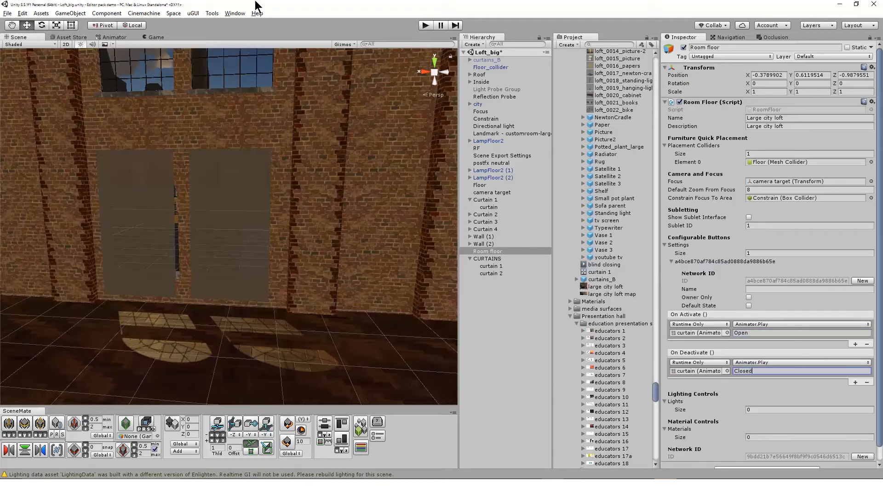
- Examine the motion and speed of the Open and Closed animator states, and return to the Room floor in the scene
left_click(109, 37)
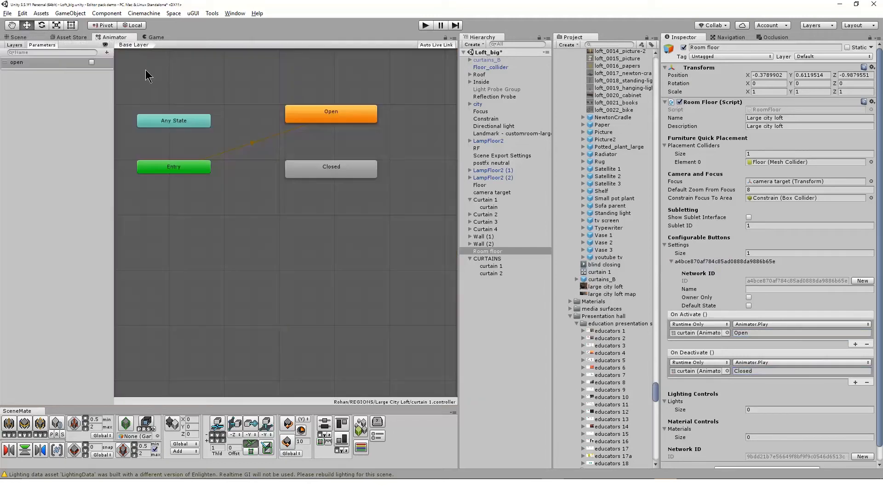
left_click(359, 119)
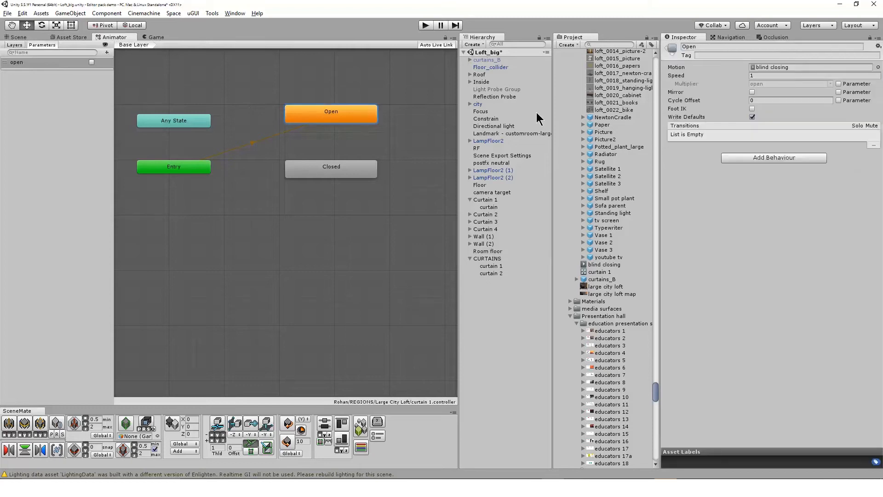
left_click(354, 174)
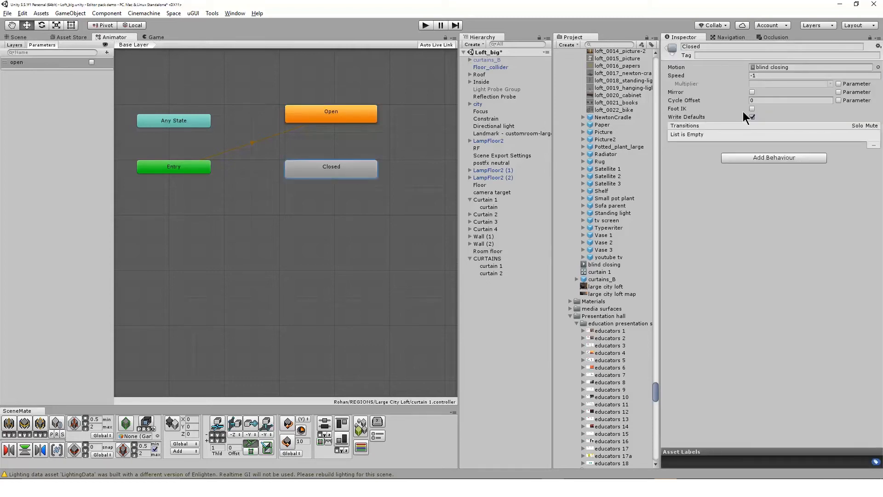
left_click(769, 75)
left_click(17, 38)
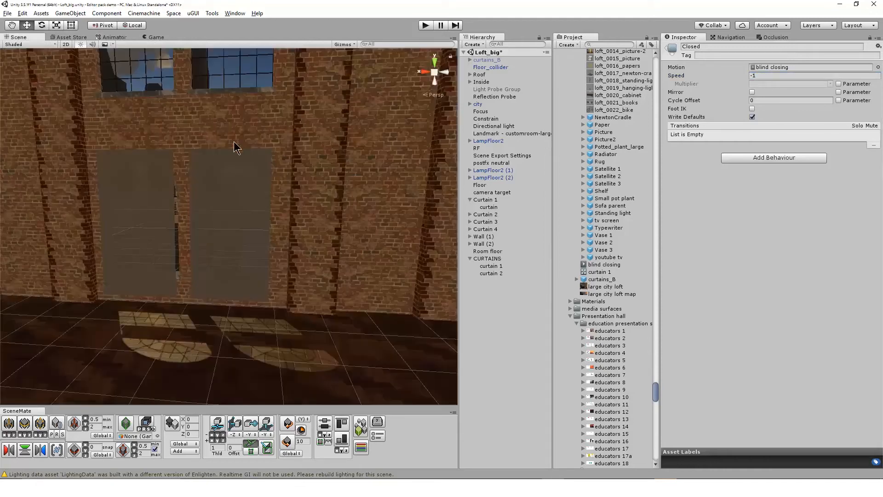
left_click(503, 253)
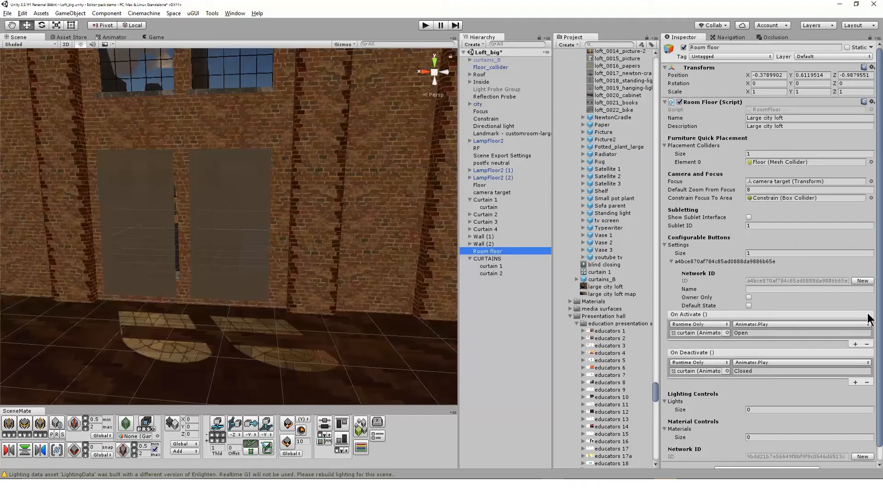
- Create an empty game object and add a Clickable Activator to it with one On Click Event entry
right_click(511, 321)
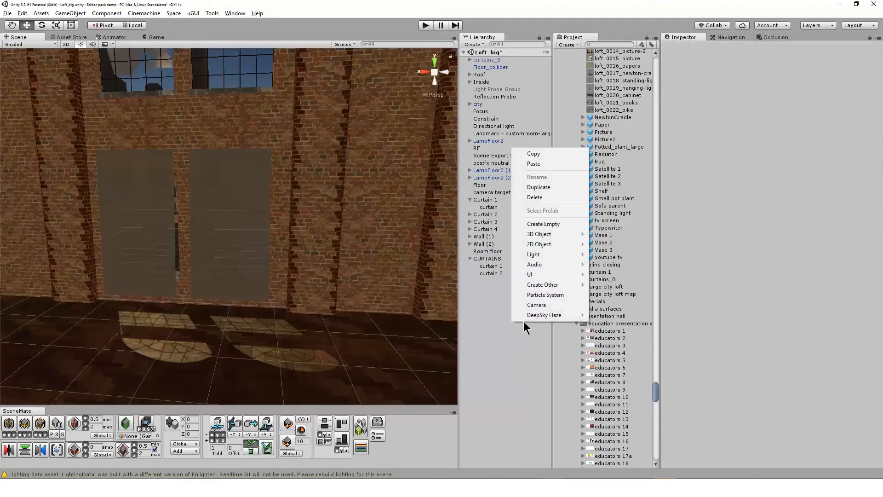
left_click(543, 223)
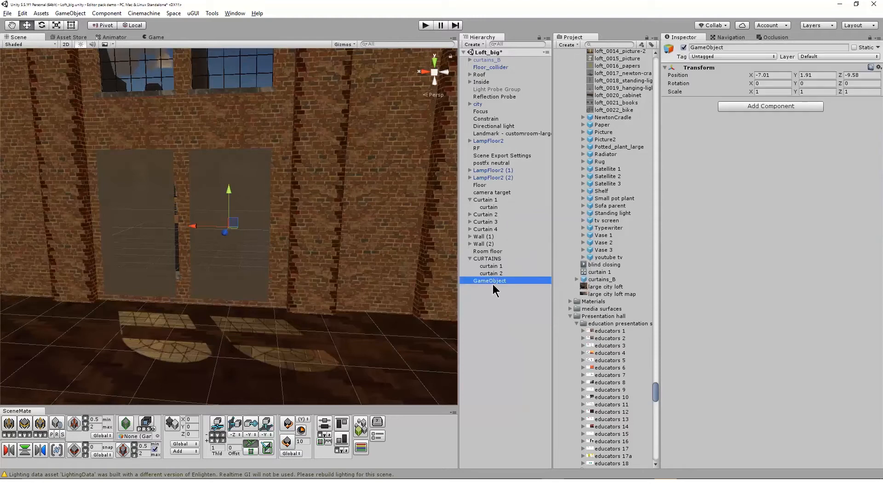
left_click(759, 106)
type("clicka")
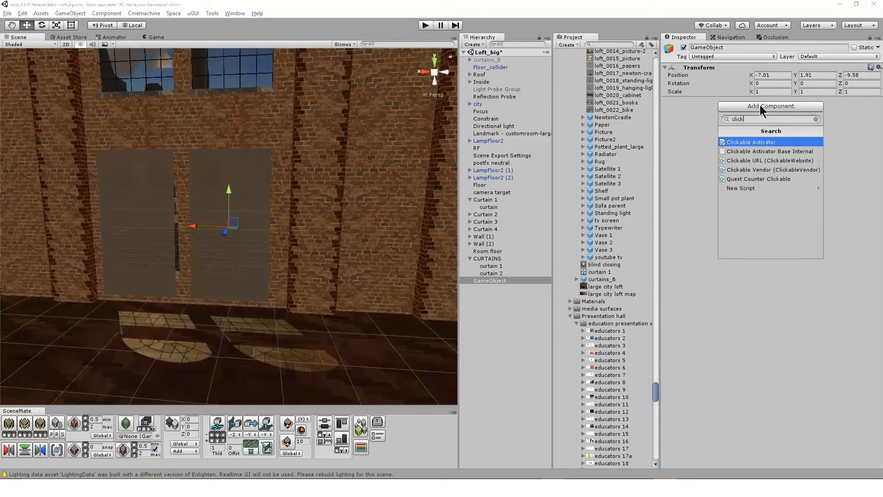
key("Return")
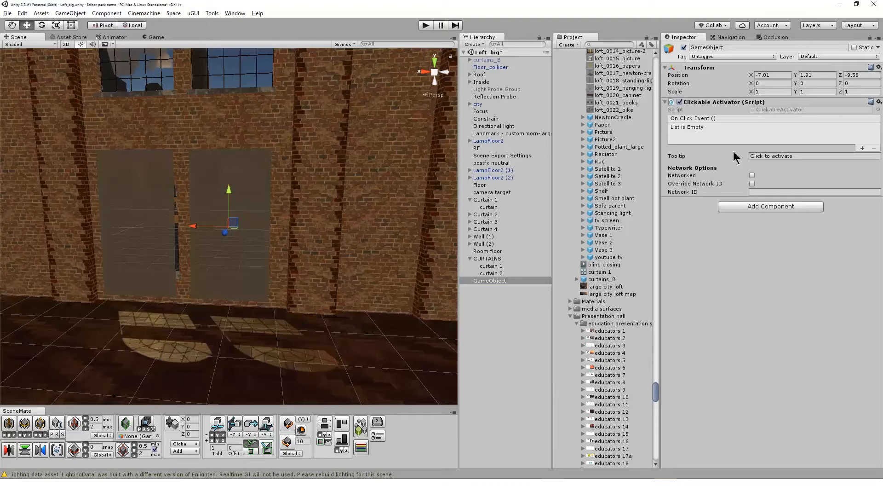
left_click(862, 147)
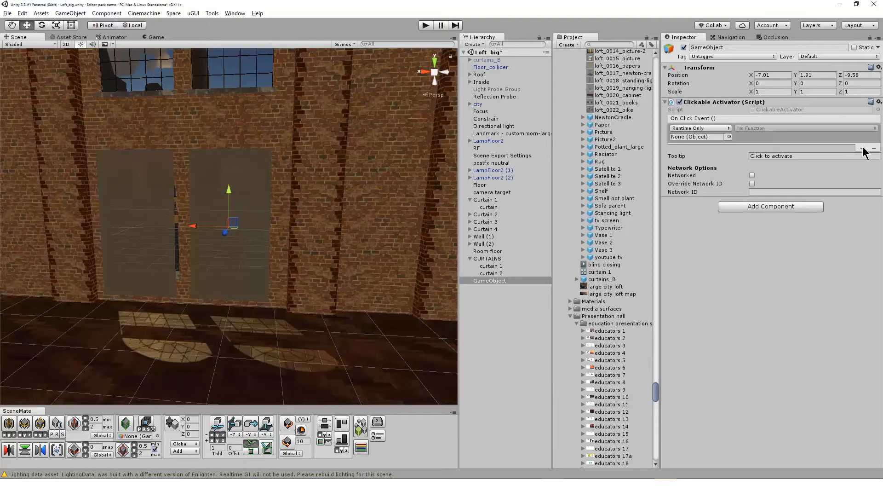
- Add a Proximity Activator to the game object with one entry each in its Activate and Deactivate events
left_click(738, 215)
type("p")
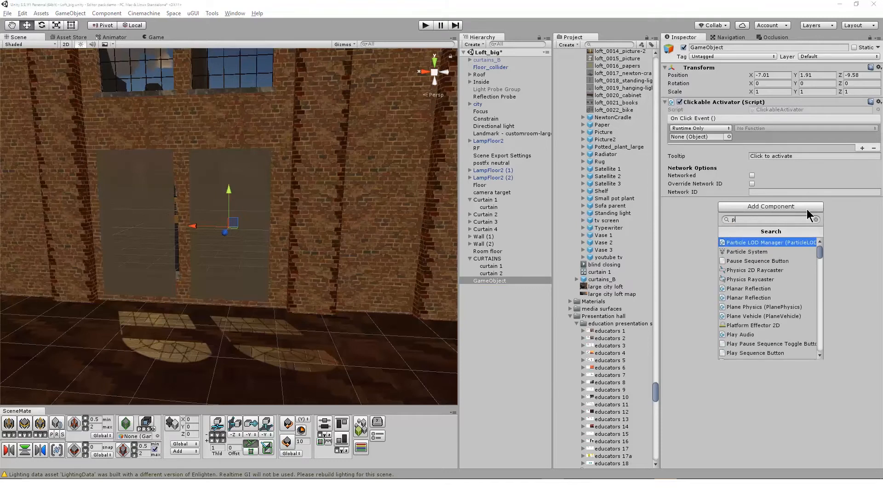
type("rox")
left_click(784, 241)
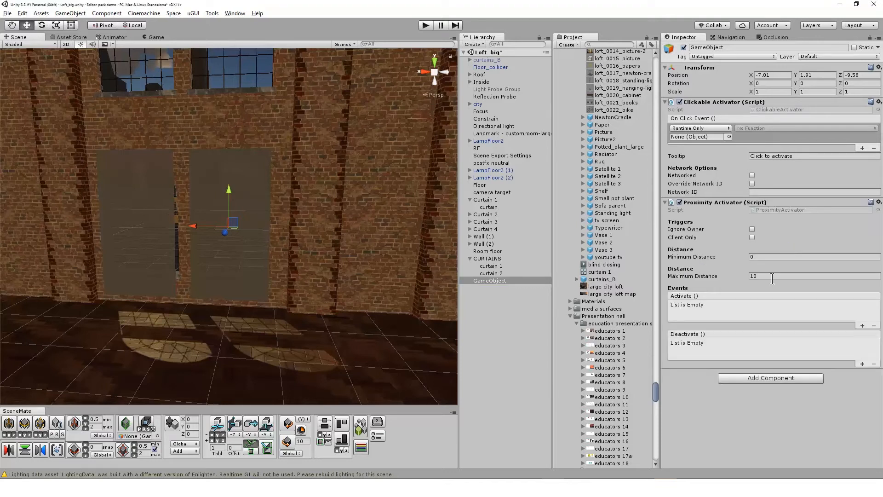
left_click(862, 326)
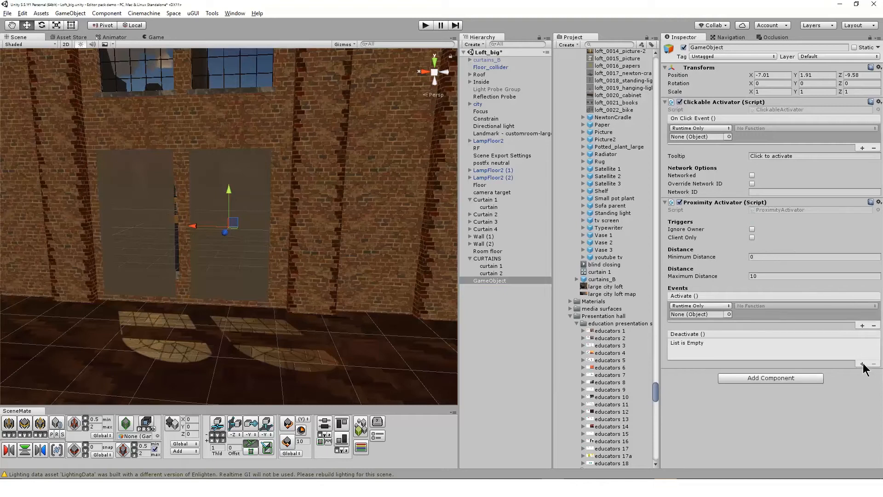
left_click(861, 364)
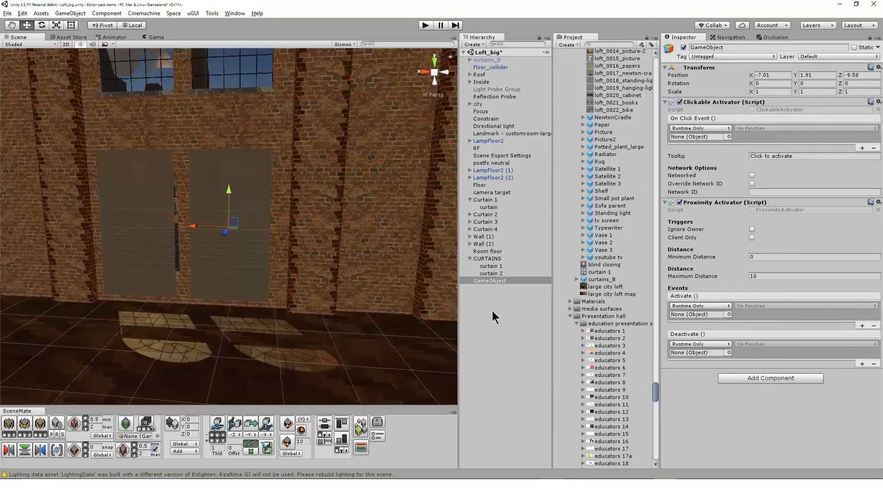
- Delete the empty game object holding the Clickable and Proximity Activators
left_click(499, 251)
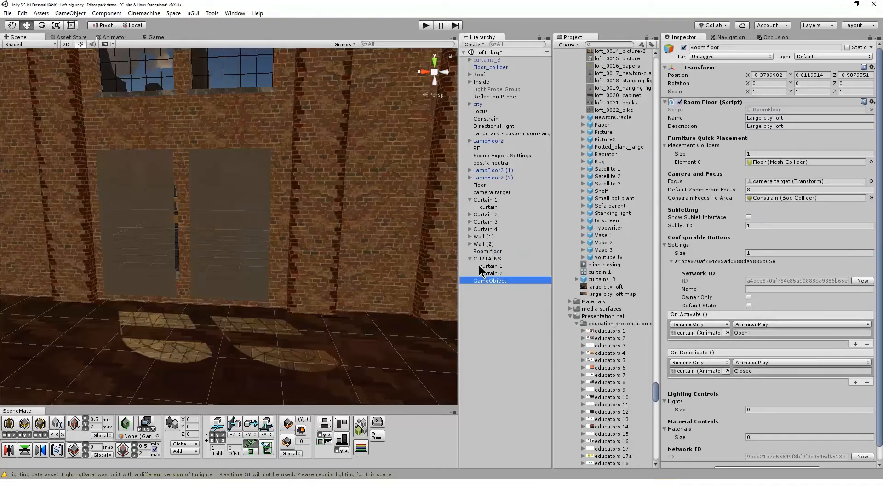
key("Delete")
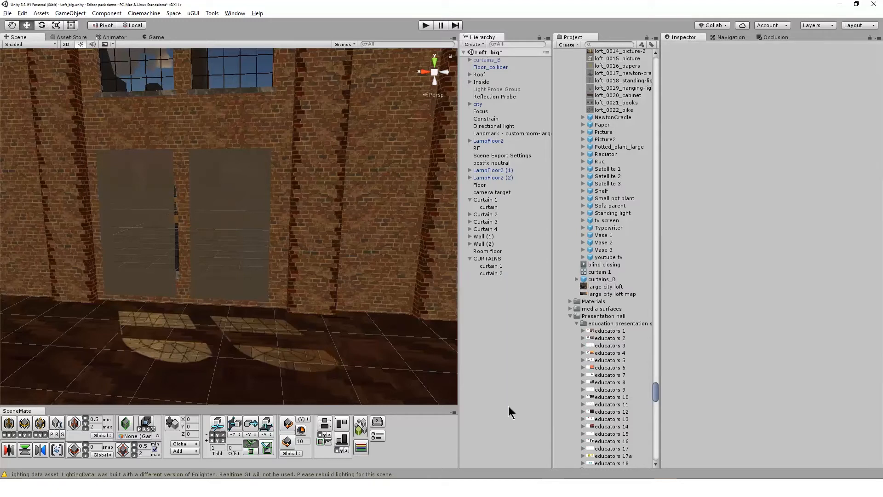
- Highlight the three LampFloor2 lamps while keeping the Room floor inspector locked, and set its Lights size to 2
left_click(498, 251)
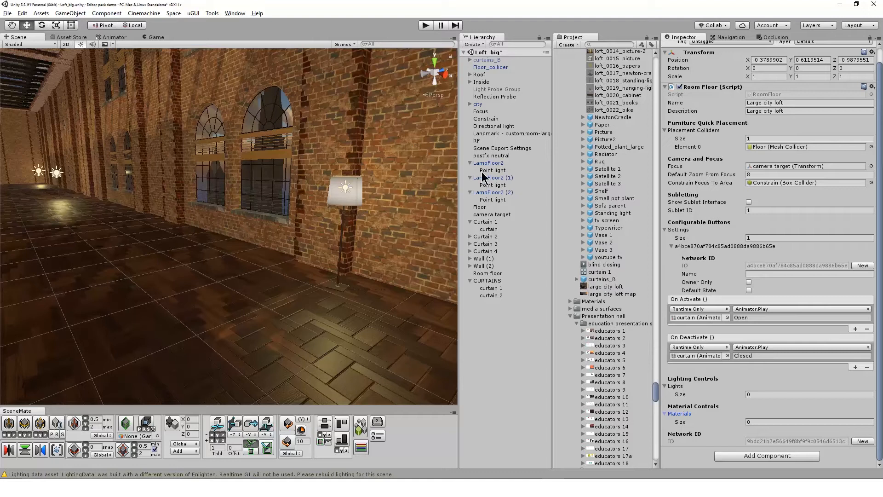
left_click(501, 164)
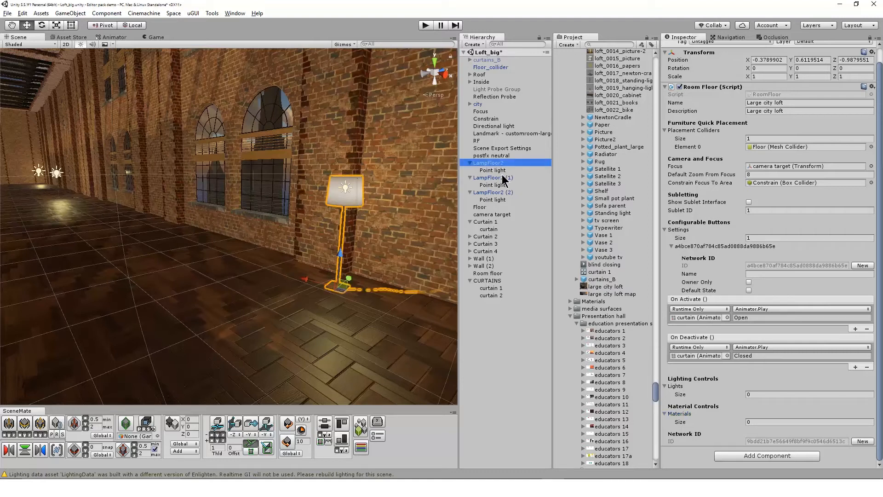
left_click(501, 177, "ctrl")
left_click(500, 192, "ctrl")
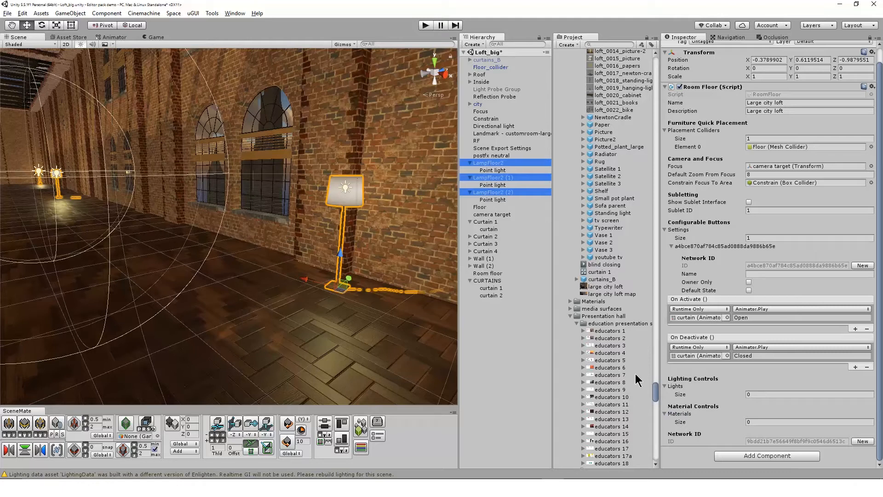
left_click(764, 392)
type("2")
key("Return")
- Generate a new network ID for each of the two light entries in Lighting Controls
scroll(734, 371, "down", 5)
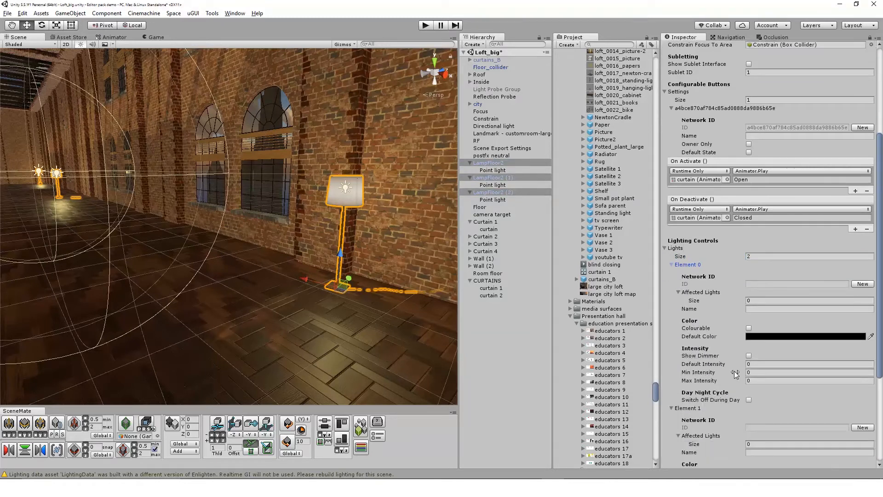
left_click(862, 284)
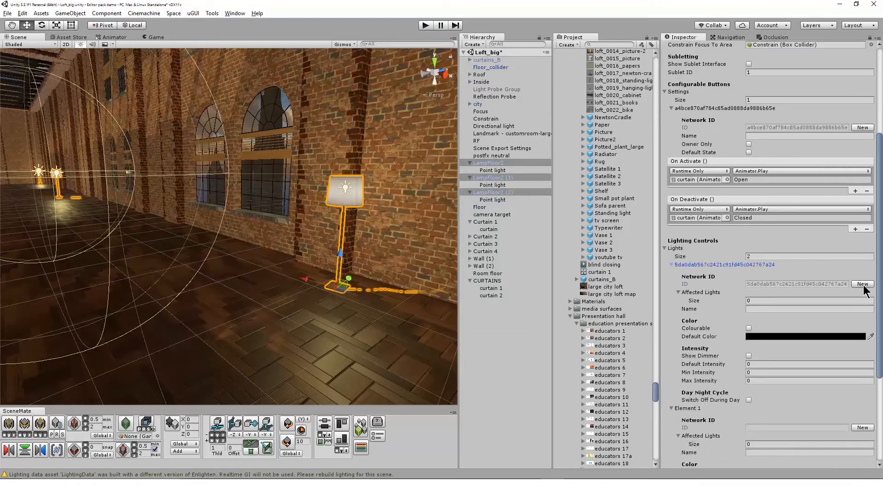
left_click(858, 427)
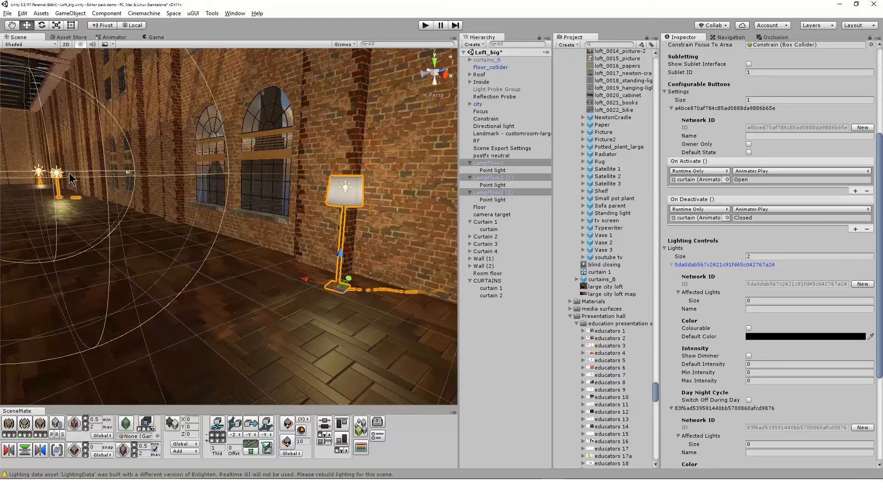
- Assign the point lights of all three LampFloor2 lamps to the first light entry's Affected Lights
left_click(498, 170)
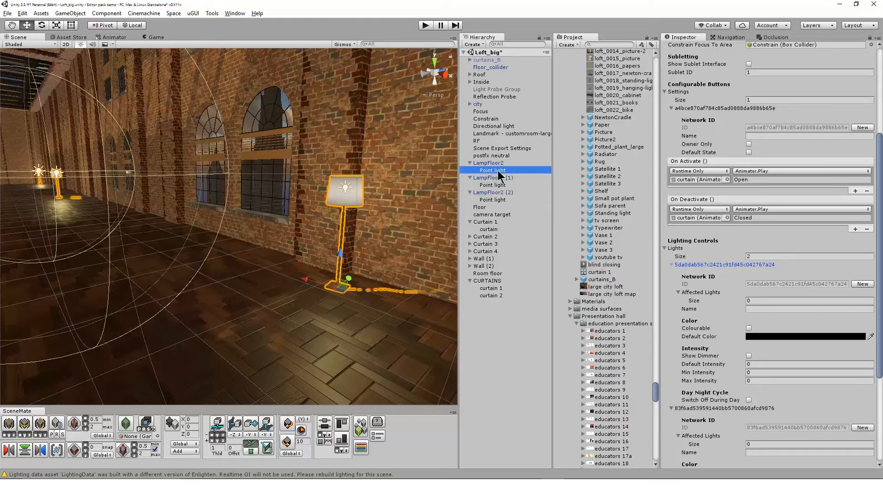
left_click(503, 184, "ctrl")
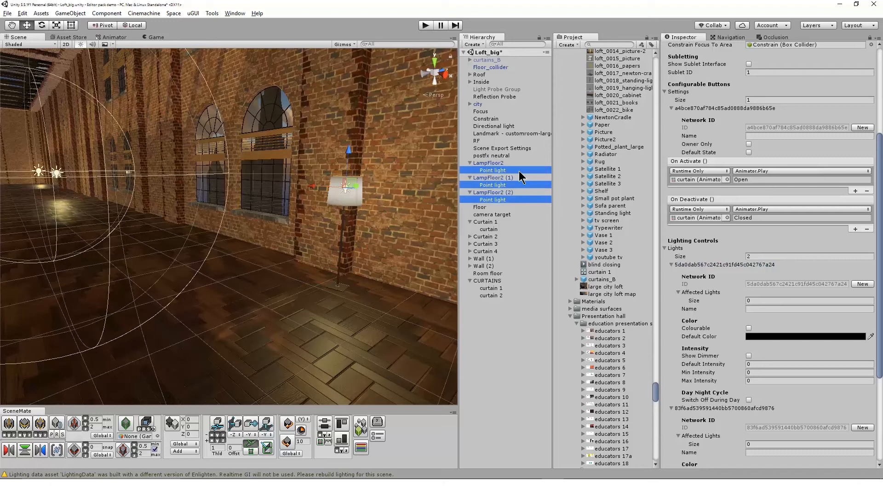
left_click_drag(523, 173, 702, 293)
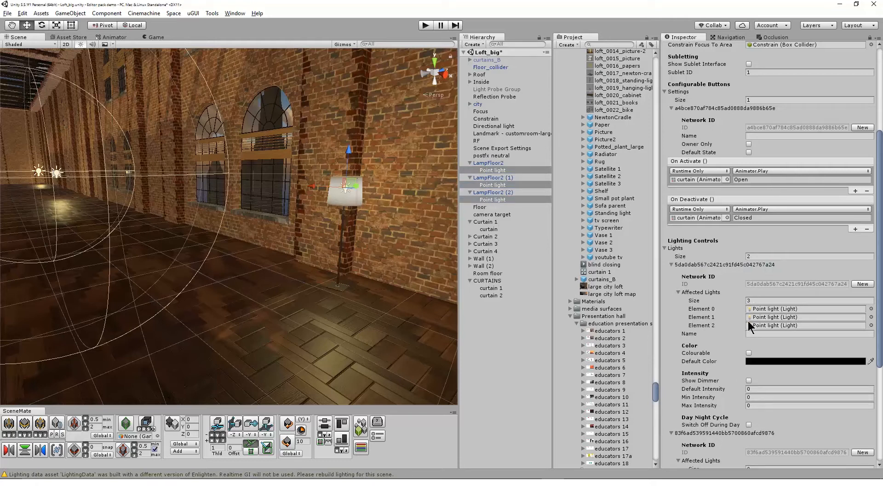
- Check which point lights the three affected elements refer to, and name the light entry Standing lights
left_click(699, 302)
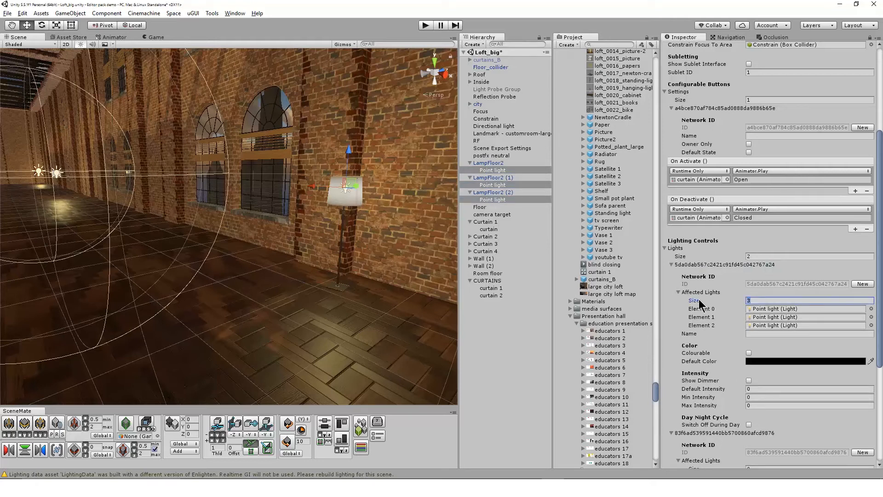
left_click(763, 308)
left_click(762, 316)
left_click(763, 324)
left_click(765, 334)
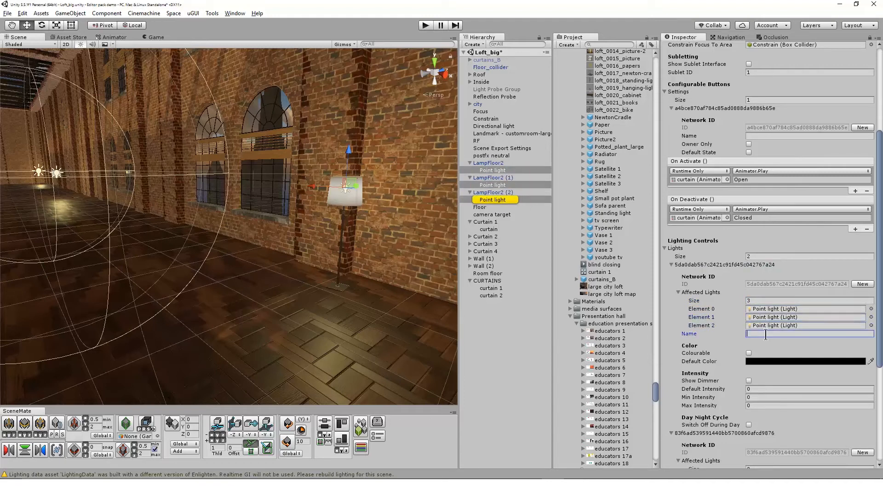
type("Standing lights")
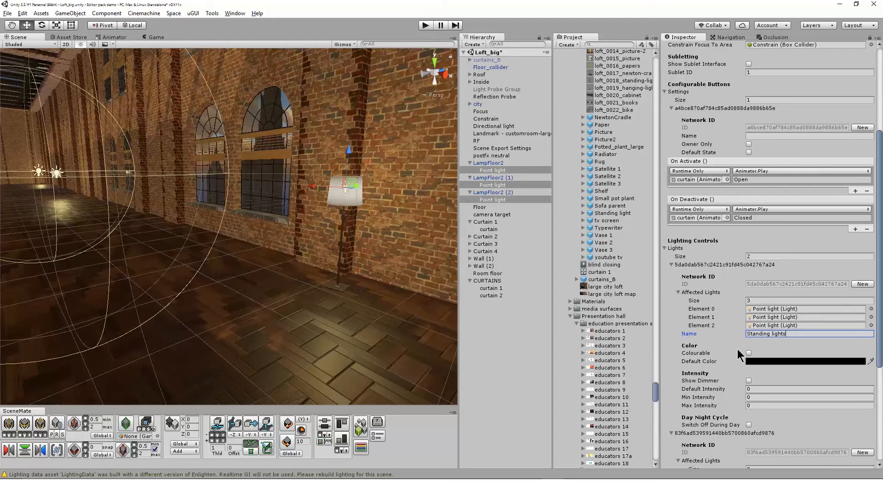
- Check LampFloor2's point light settings with the inspector unlocked, and make Standing lights colourable with default color EFFF5C00
left_click(490, 170)
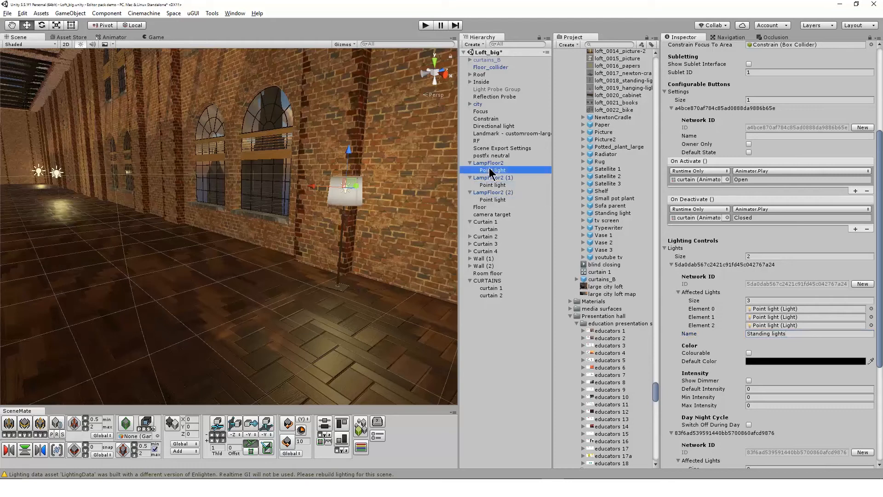
left_click(870, 38)
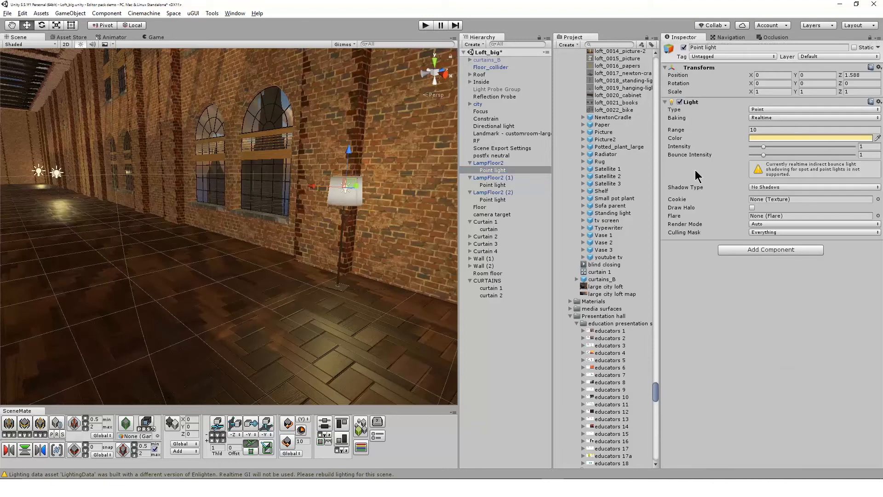
left_click(487, 274)
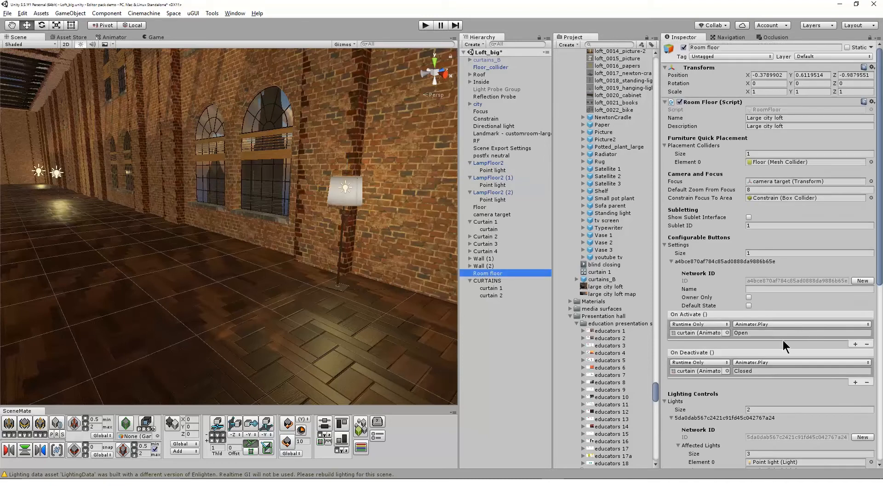
scroll(782, 340, "down", 5)
scroll(774, 359, "down", 3)
left_click(749, 257)
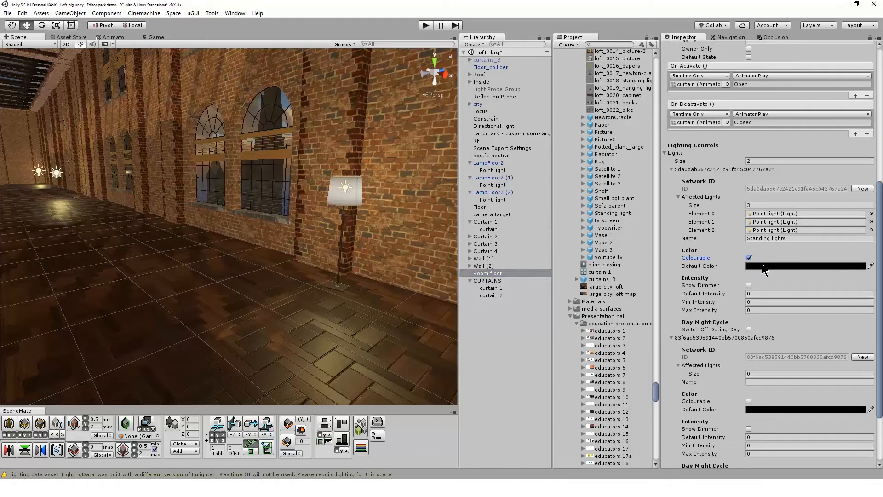
left_click(762, 267)
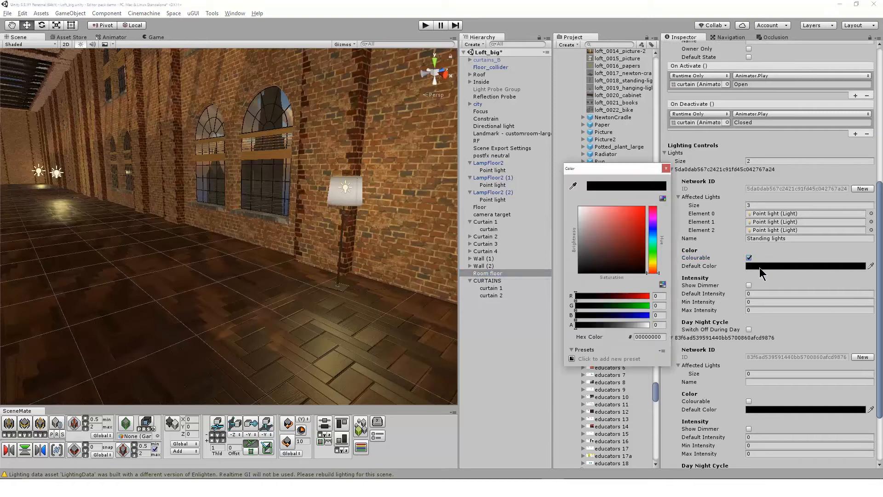
left_click(653, 262)
left_click_drag(622, 228, 620, 208)
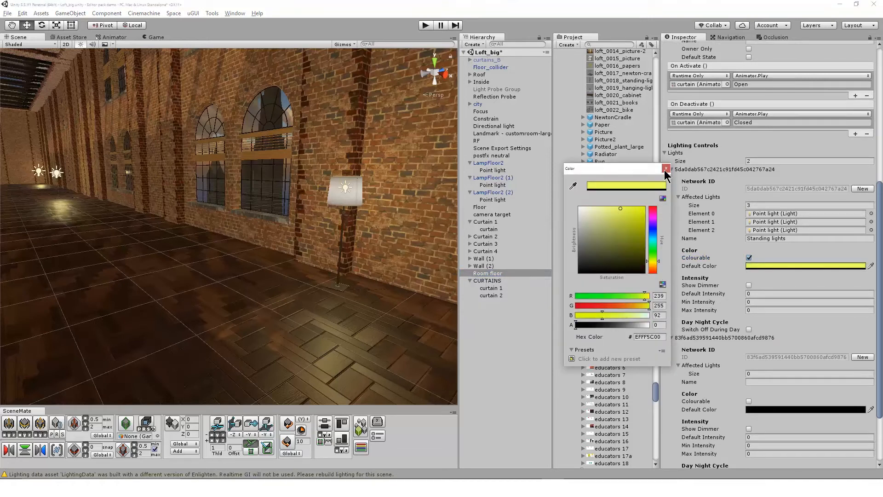
- Set Standing lights' default color to pale yellow (RGB 226, 233, 161) and show its dimmer with default intensity 1 and maximum intensity 3
left_click(600, 213)
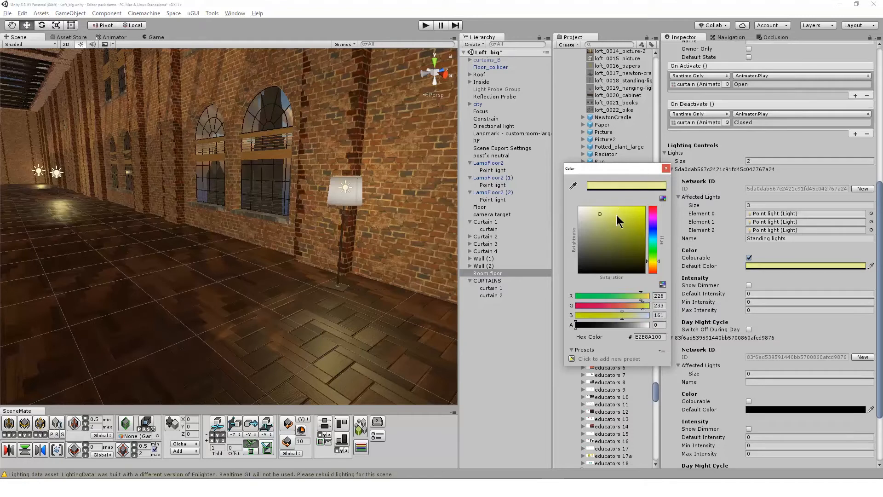
left_click(665, 168)
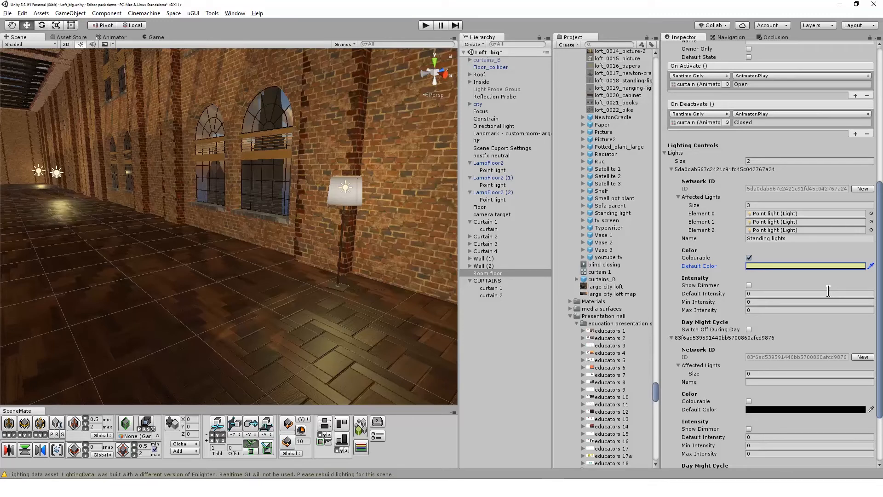
left_click(749, 285)
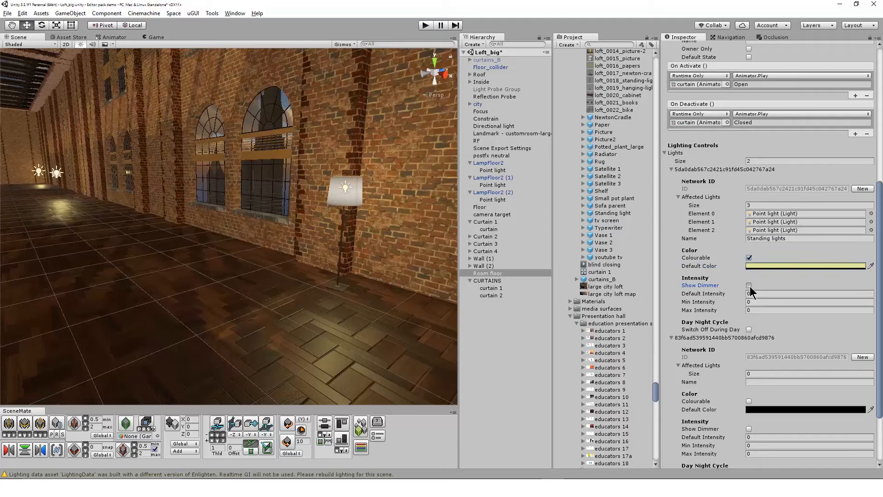
left_click(766, 294)
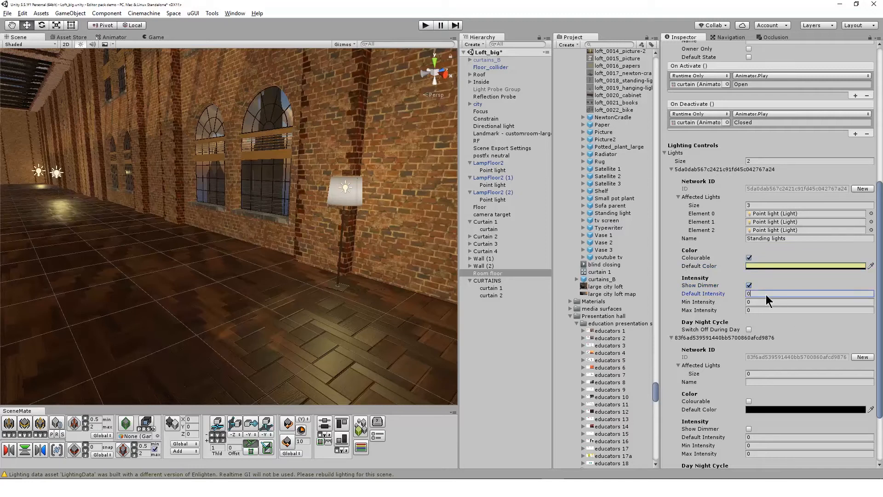
type("1")
key("Tab")
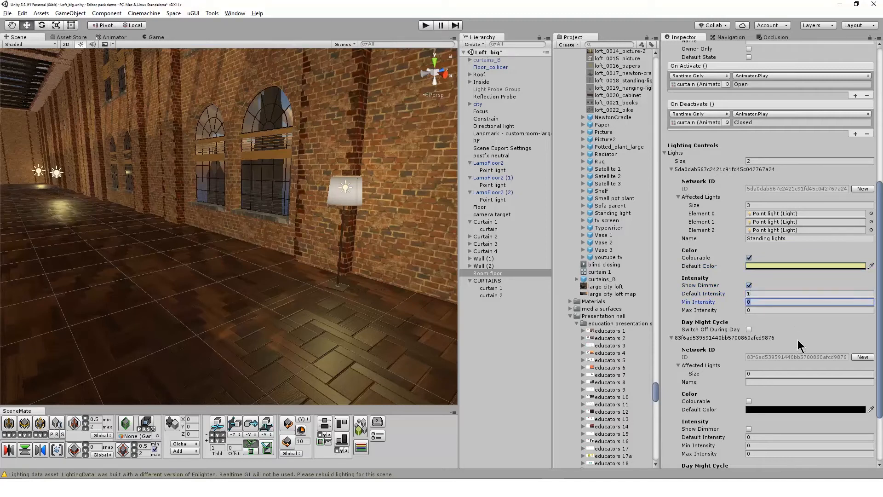
key("Tab")
type("3")
key("Tab")
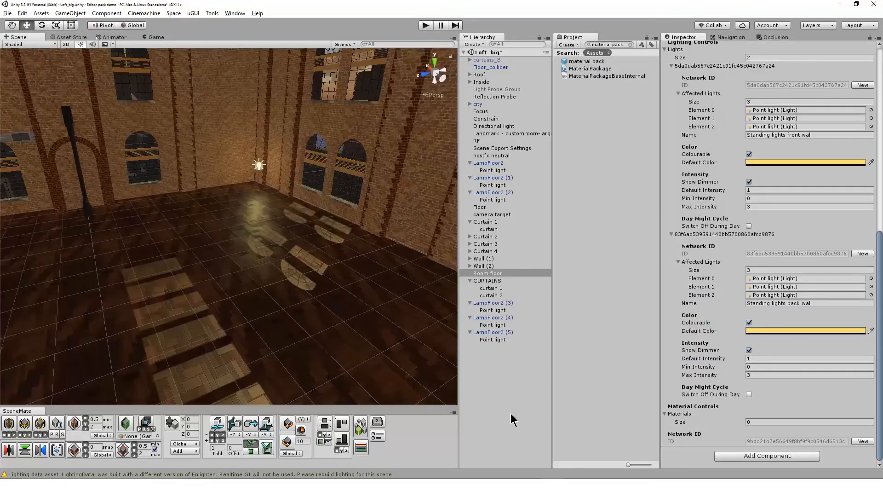
- Review Room floor's front and back wall light entries and its Material Controls section, and look at the Floor object in the scene
left_click(511, 413)
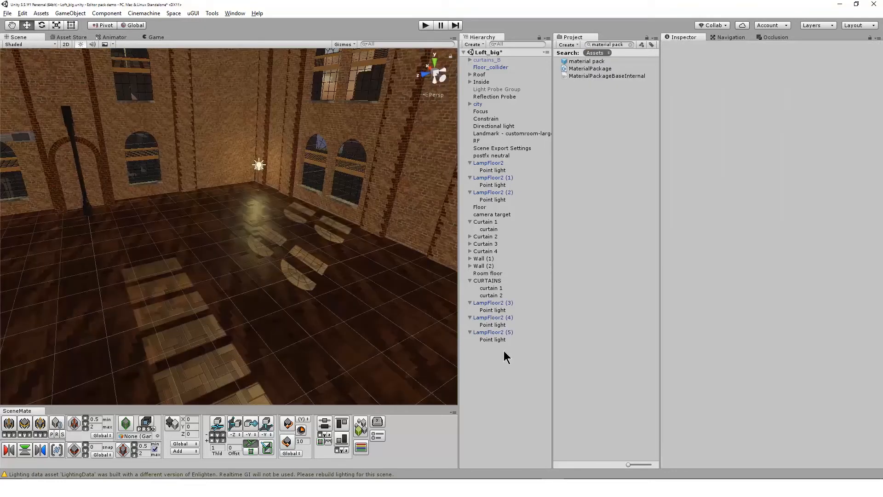
left_click(498, 274)
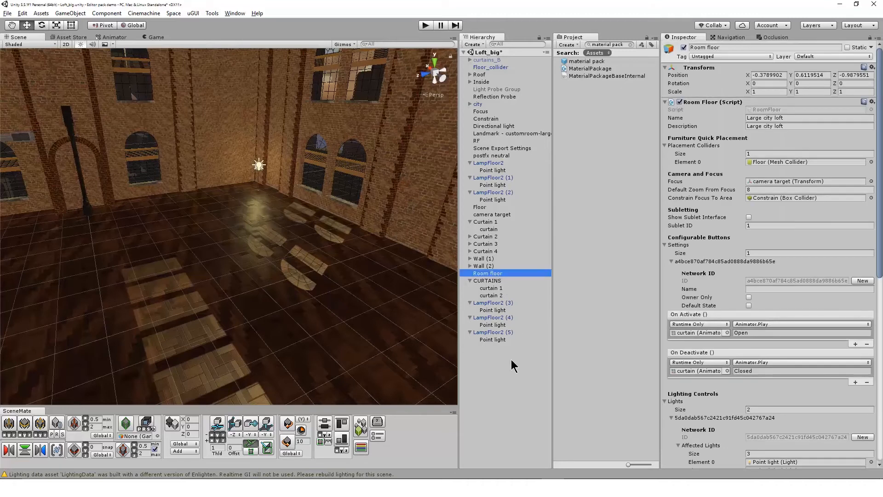
scroll(711, 356, "down", 8)
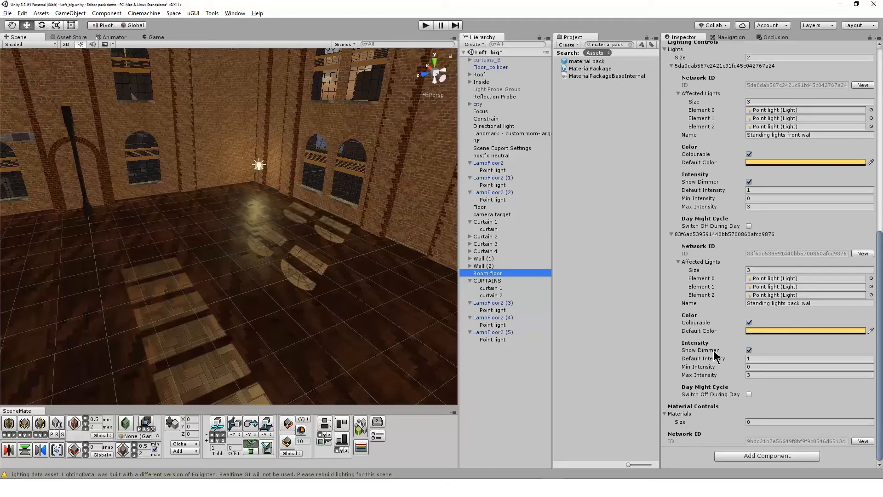
scroll(259, 214, "down", 3)
left_click_drag(258, 382, 261, 331, "alt")
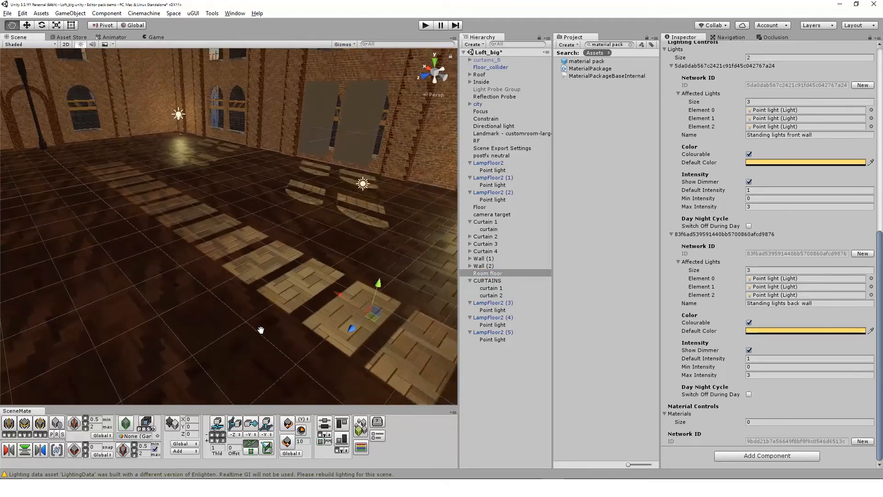
left_click(310, 261)
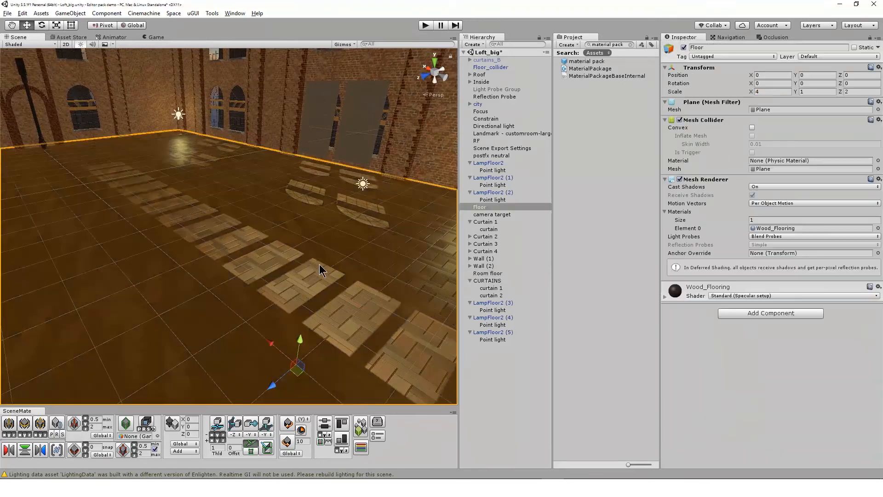
left_click(497, 274)
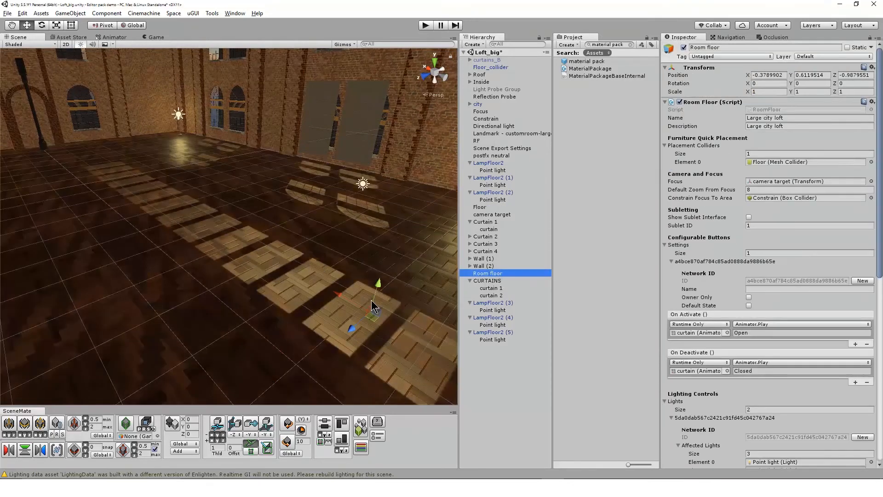
scroll(767, 458, "down", 10)
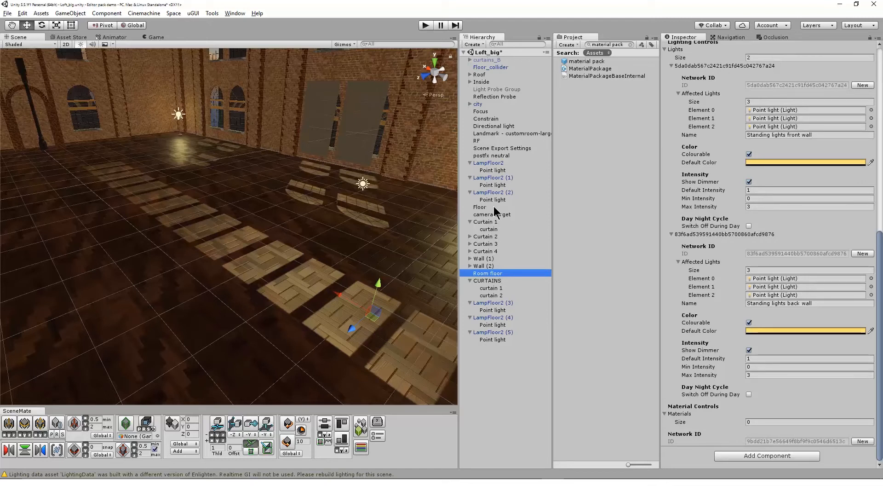
- Examine the material pack prefab's four floor materials with their types and previews, and its Virtual Good settings down to the upload section
left_click(604, 61)
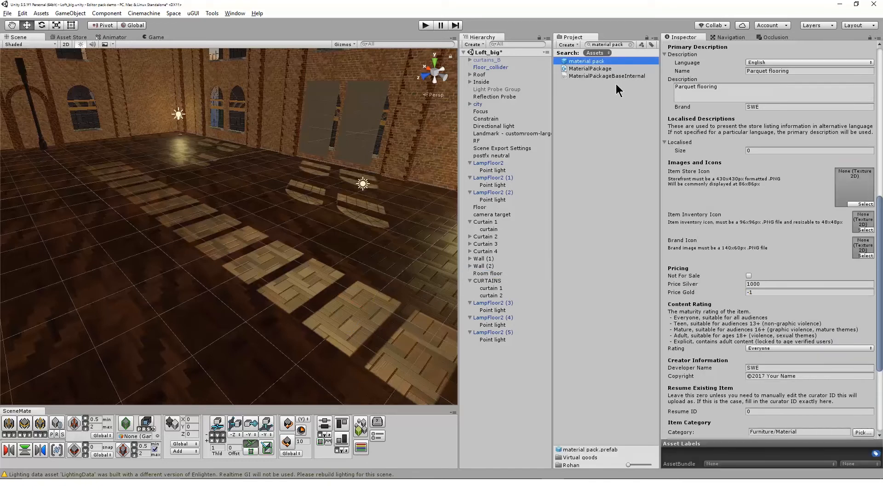
scroll(730, 208, "up", 3)
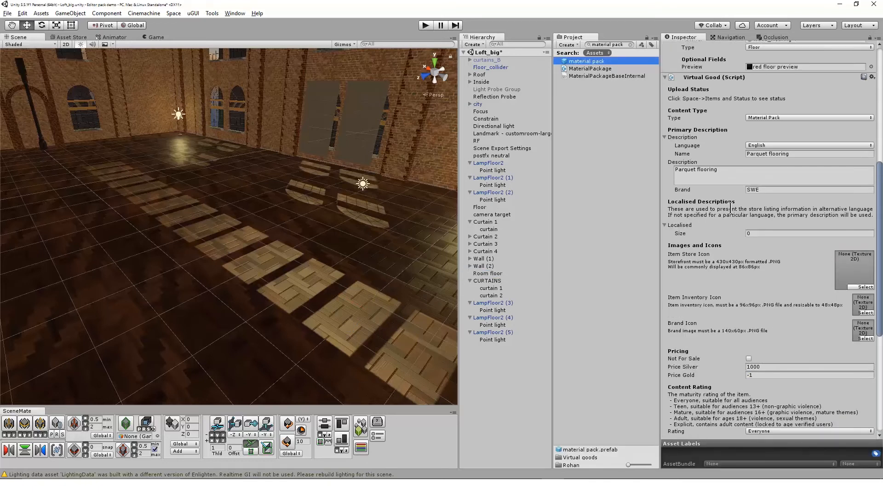
scroll(731, 208, "up", 10)
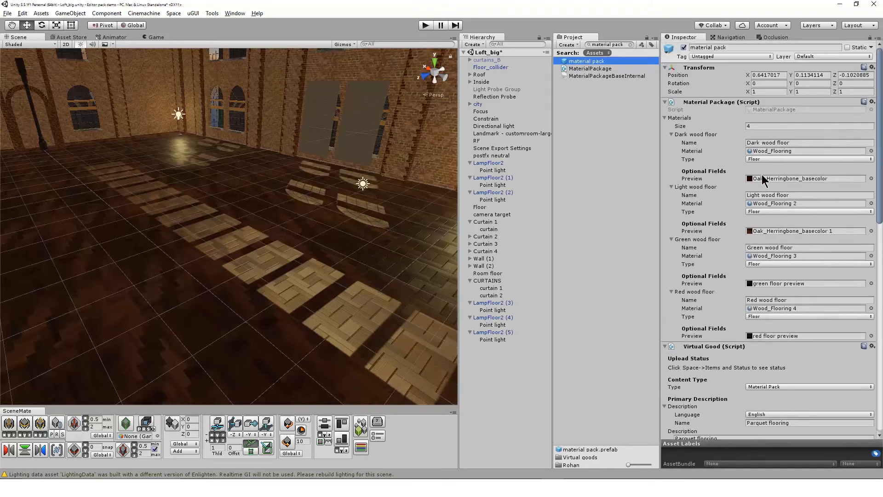
left_click(688, 103)
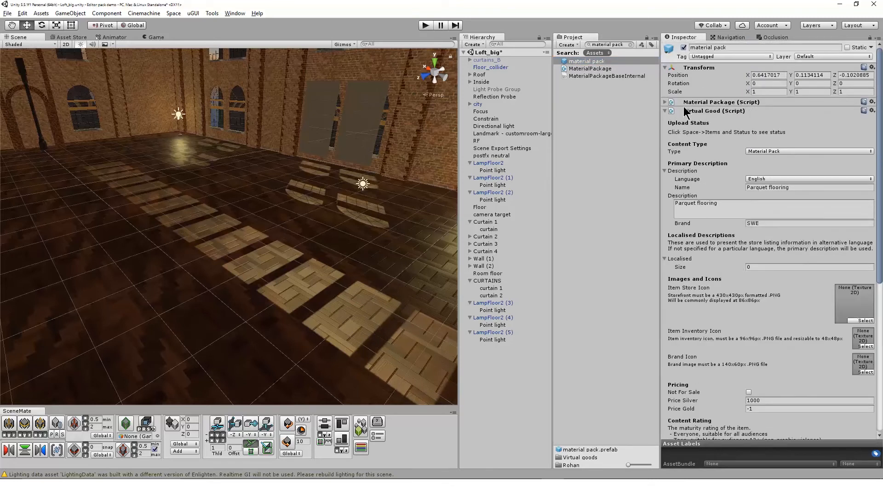
left_click(666, 104)
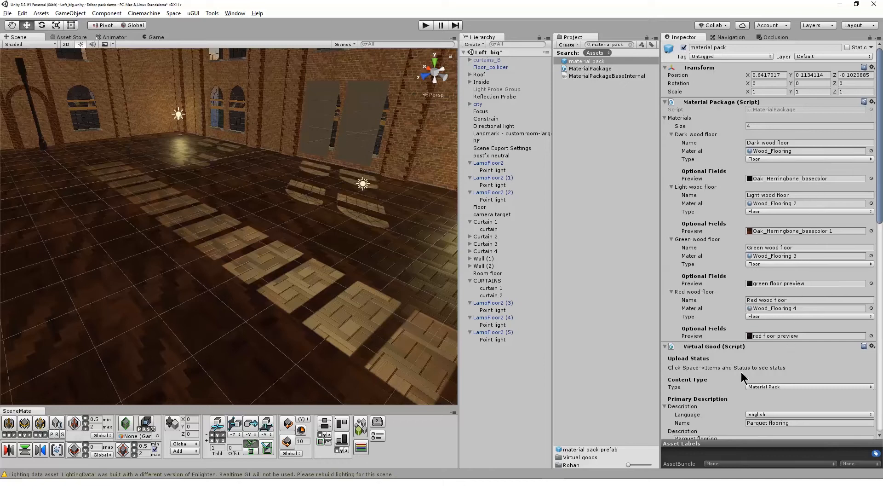
scroll(741, 371, "down", 6)
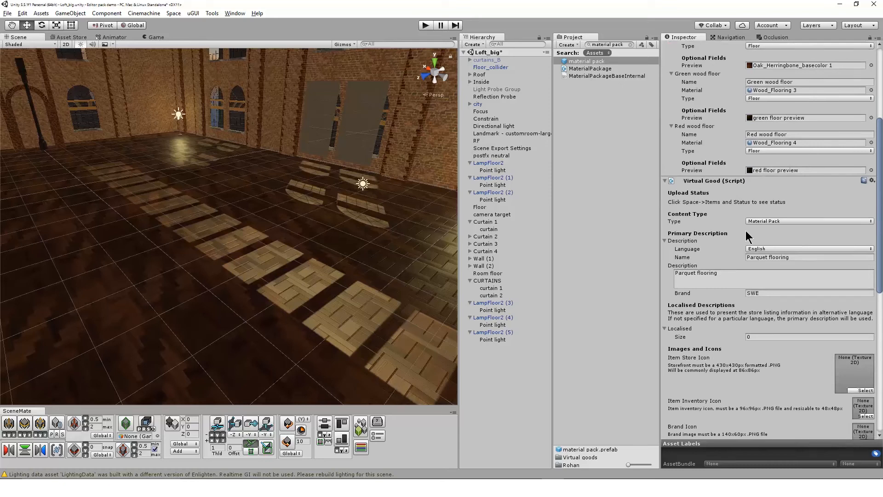
scroll(748, 237, "down", 12)
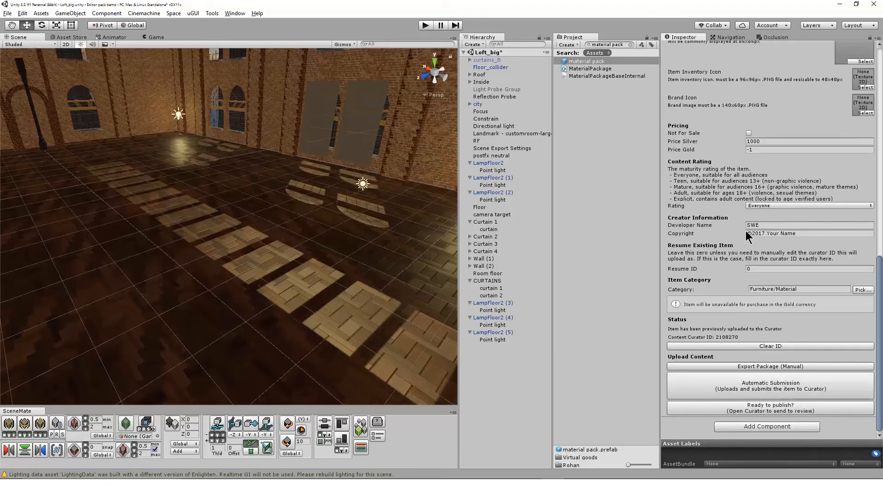
scroll(747, 236, "up", 20)
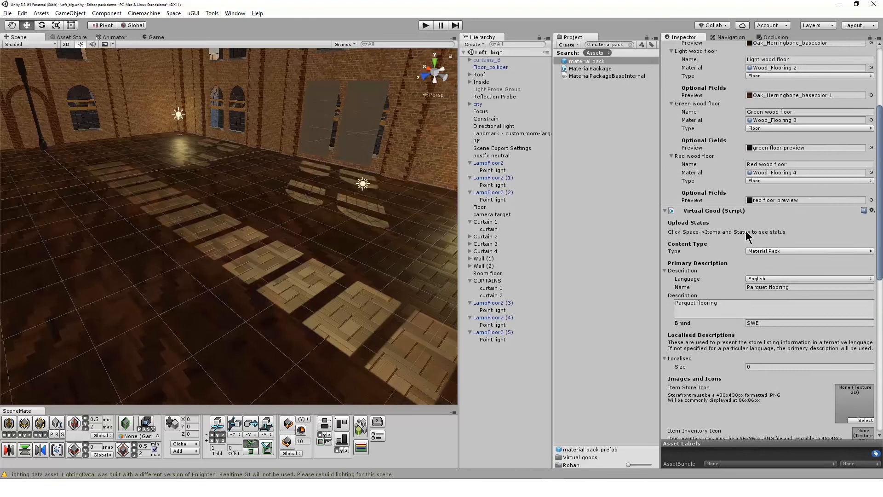
- Add one entry to Room floor's Material Controls, with one associated material that uses the Floor object's mesh renderer
left_click(484, 272)
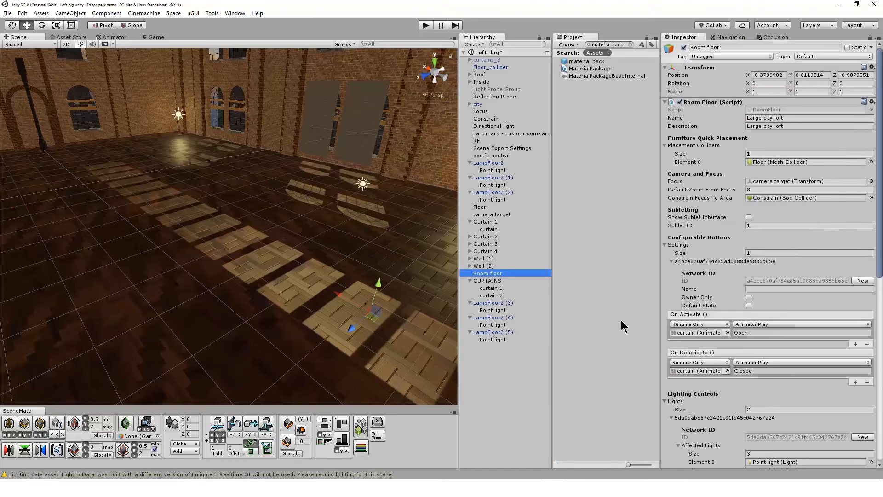
scroll(713, 333, "down", 10)
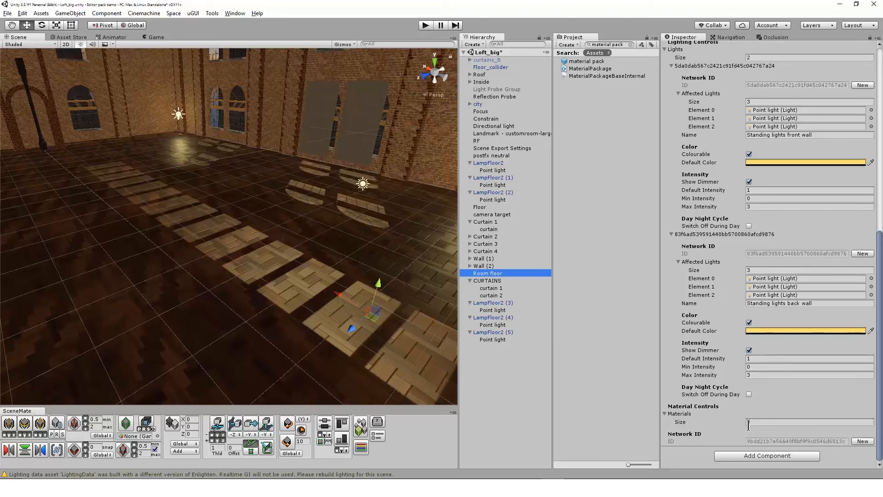
left_click(764, 421)
scroll(773, 434, "up", 10)
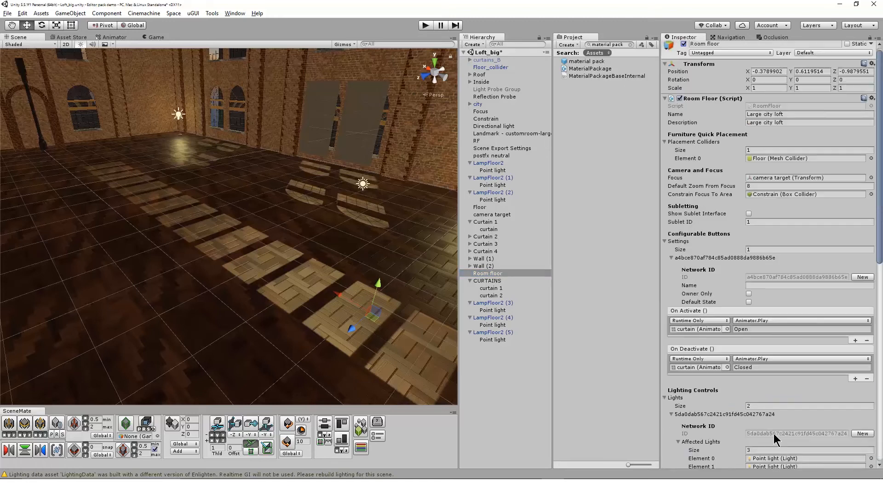
scroll(773, 433, "down", 10)
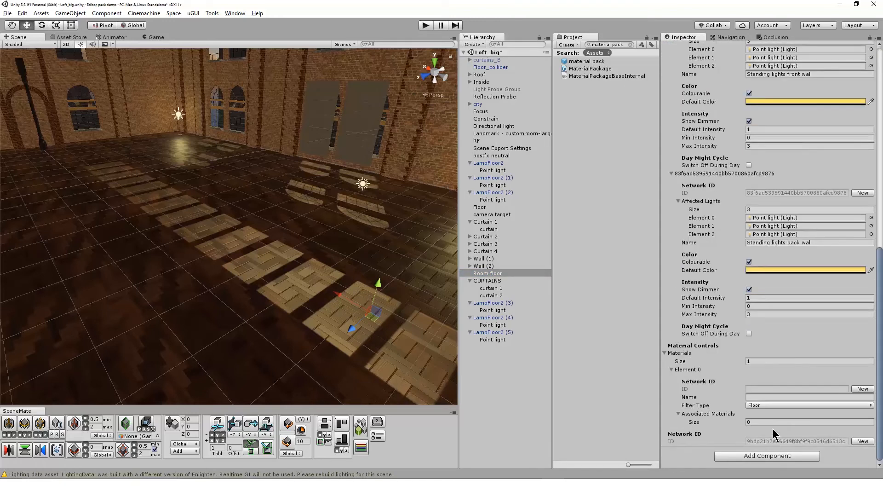
left_click_drag(763, 421, 736, 422)
type("1")
key("Return")
scroll(733, 444, "down", 10)
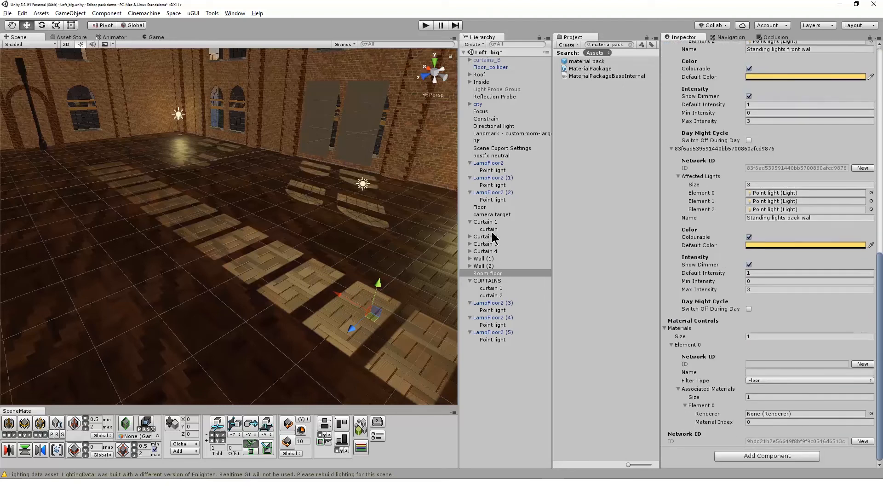
left_click_drag(479, 208, 772, 415)
left_click(726, 421)
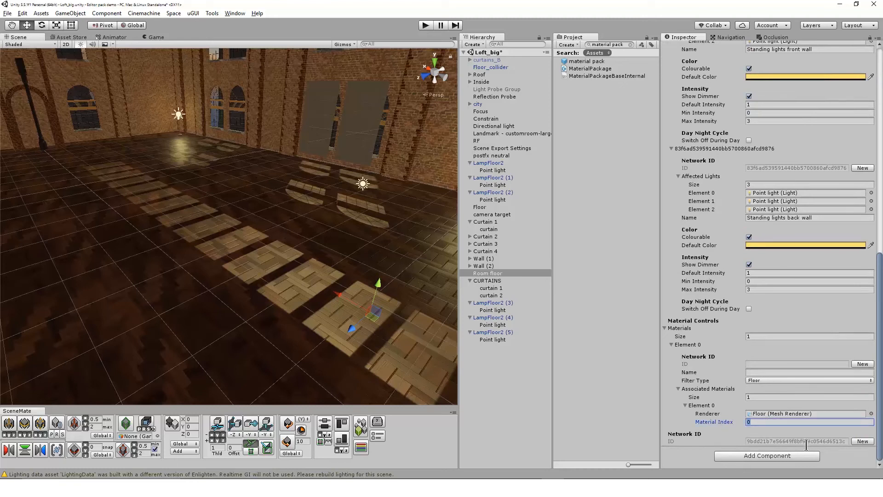
- Name the new Material Controls entry Floor and generate its network ID
left_click(786, 373)
type("Floor")
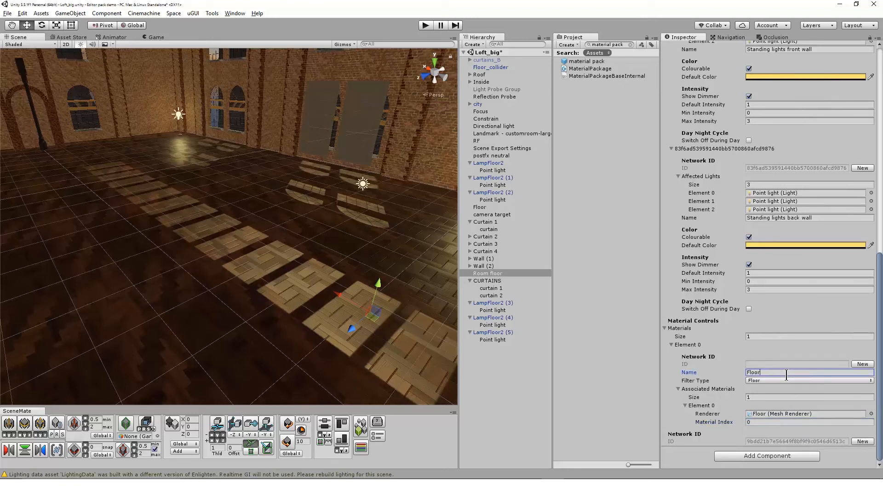
left_click(864, 364)
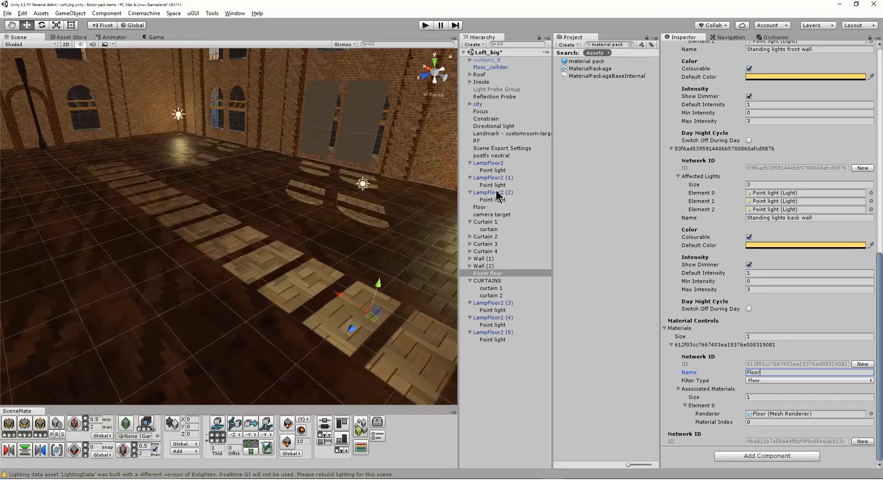
- Check the Floor object's mesh renderer material, and review the Scene Export Settings from the store icon down to Scene Save Settings
left_click(486, 206)
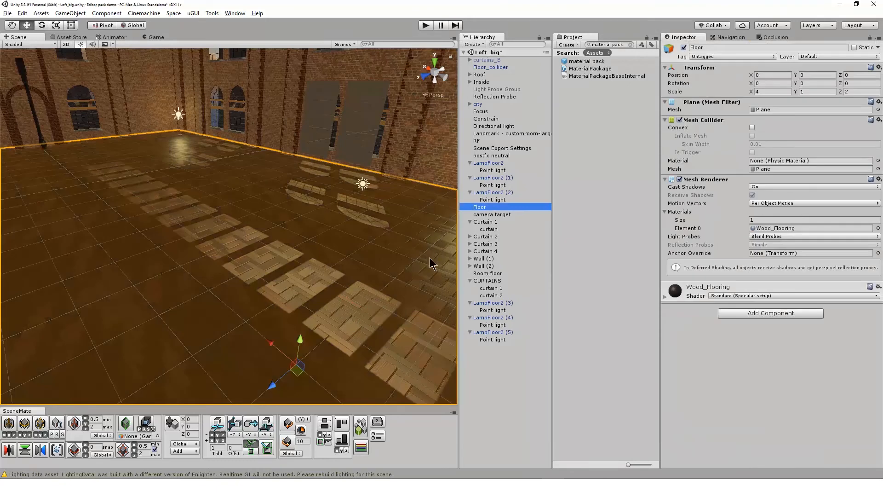
left_click(513, 148)
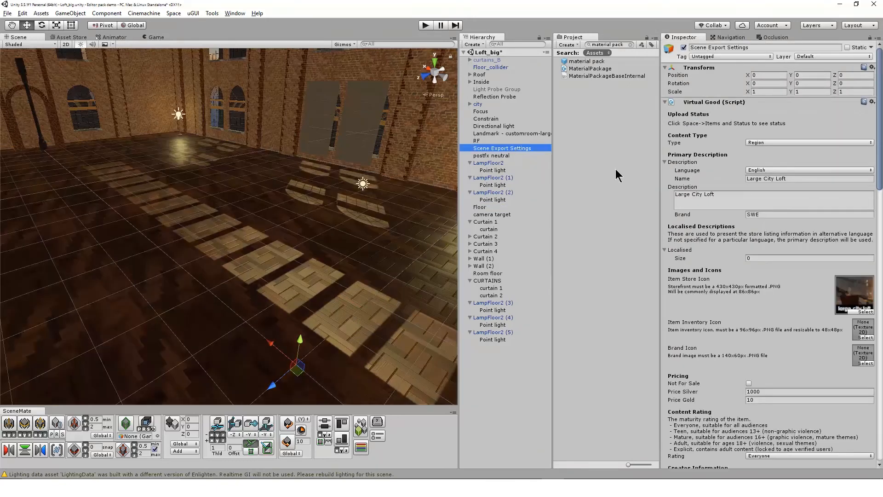
left_click(174, 13)
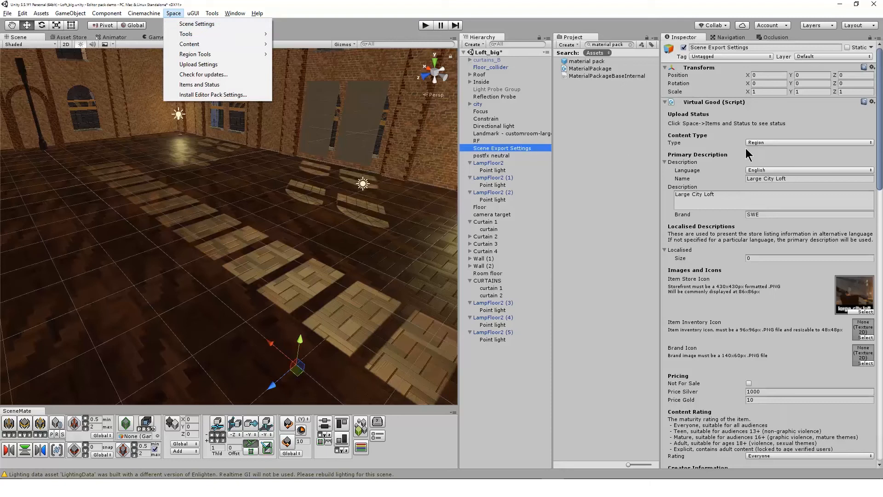
left_click(763, 132)
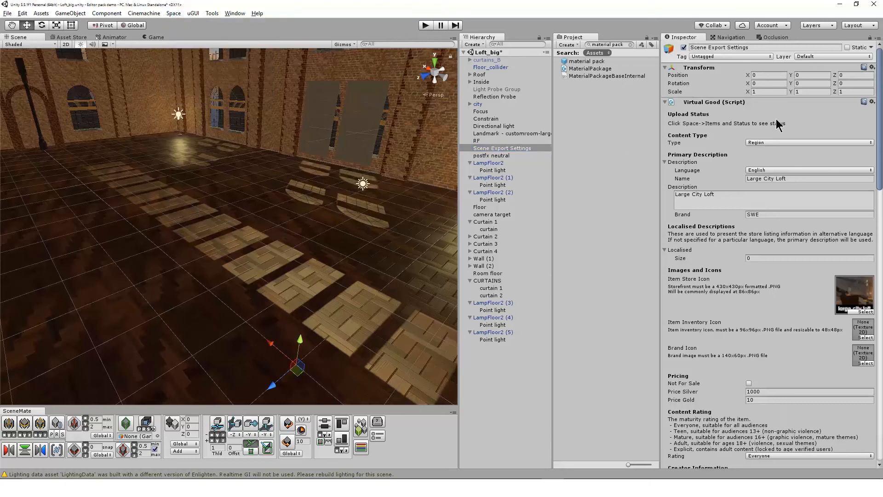
left_click(863, 305)
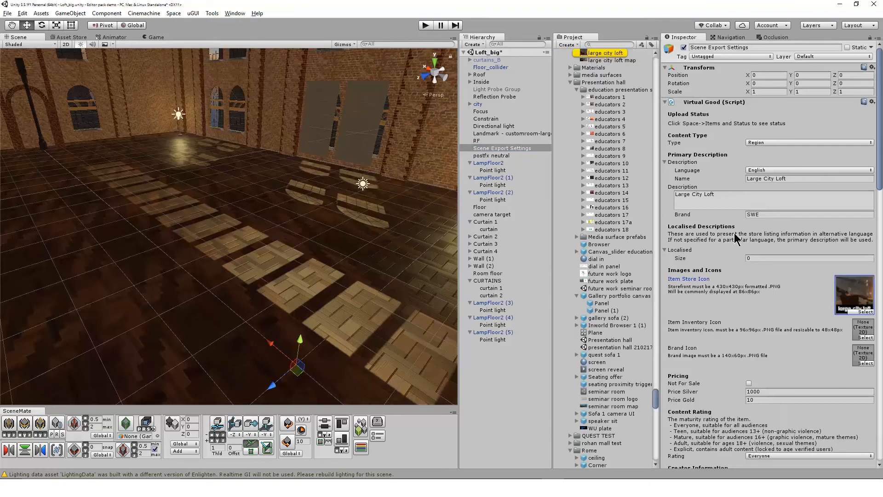
scroll(791, 284, "down", 4)
scroll(774, 289, "down", 8)
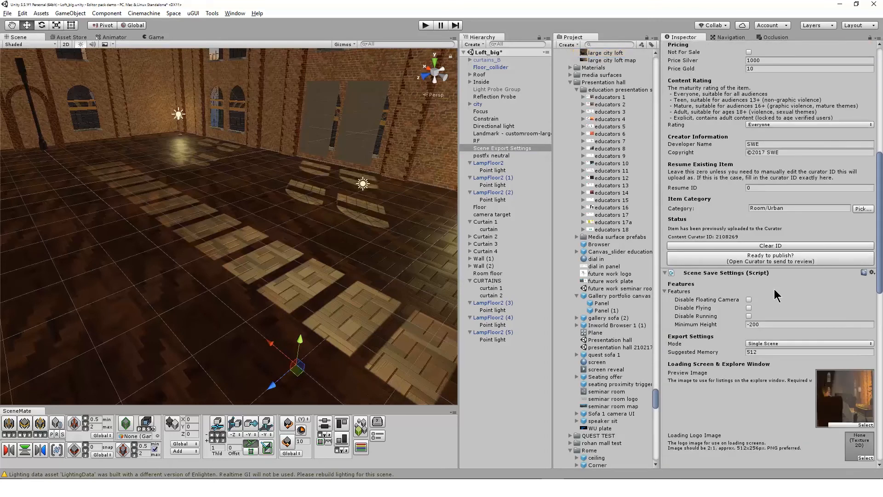
- Review the Scene Save Settings from the features and preview image through the standalone platform settings down to the report, tools and submission section
scroll(774, 289, "down", 6)
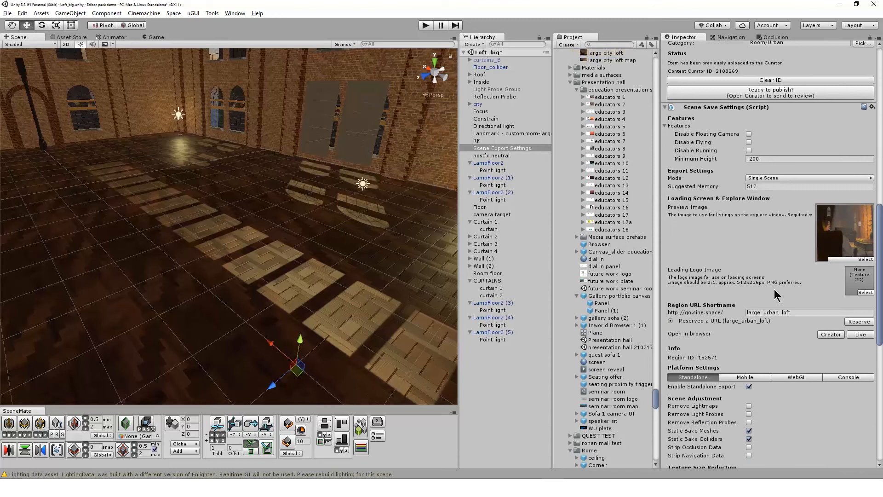
scroll(774, 289, "down", 8)
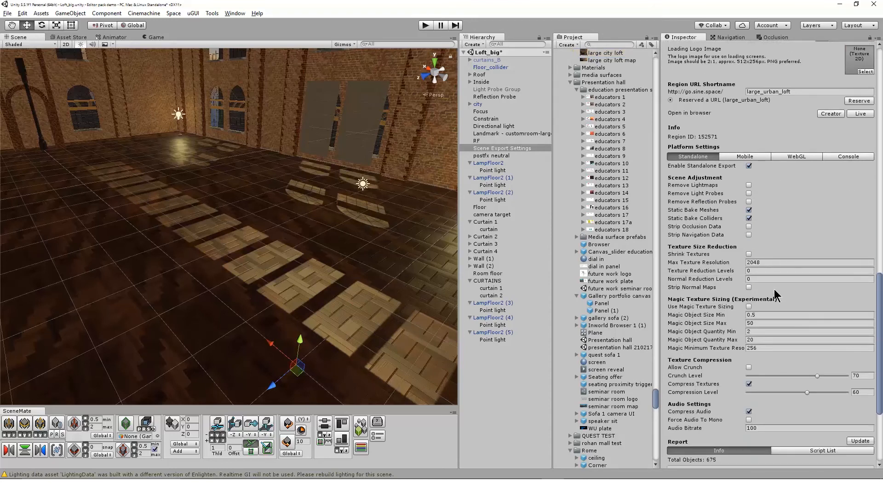
scroll(773, 288, "down", 5)
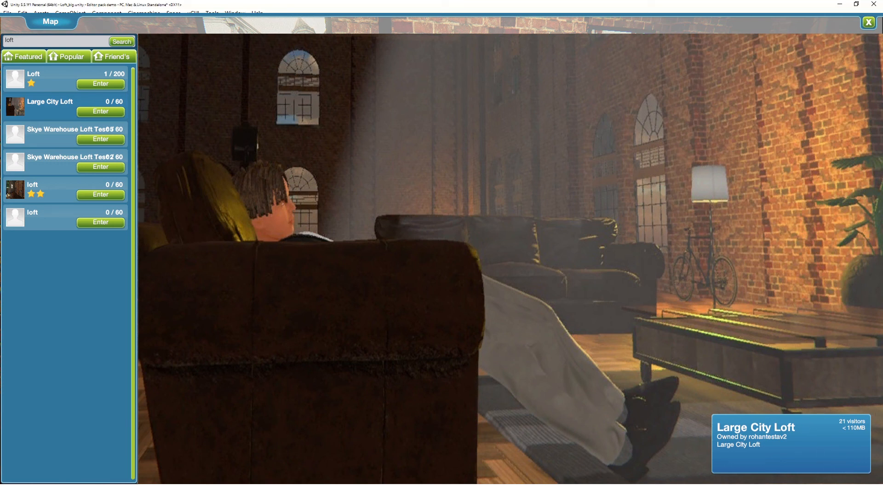
key("ctrl+p")
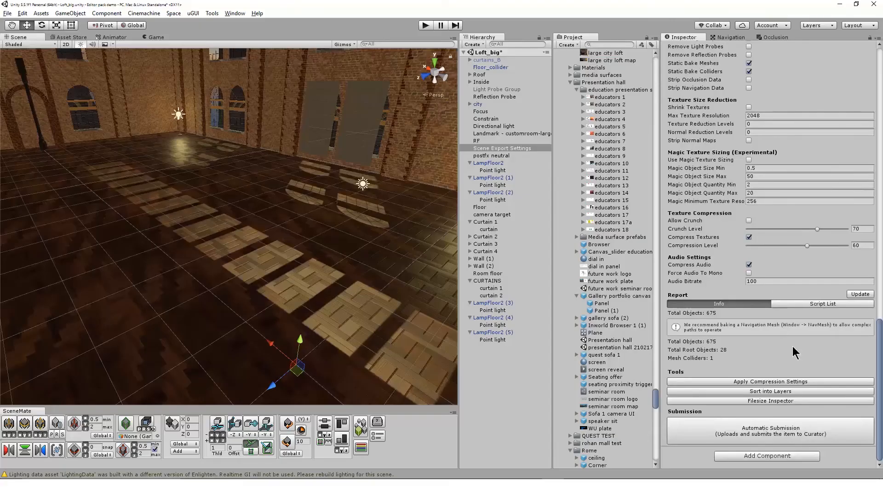
- Run the Filesize Inspector on the scene and check its resource usage for textures, materials, meshes and audio
left_click(795, 401)
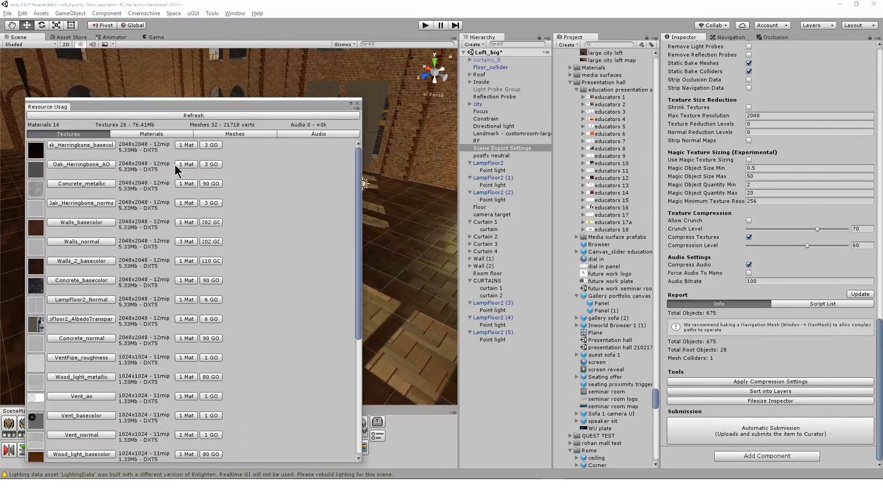
left_click(147, 134)
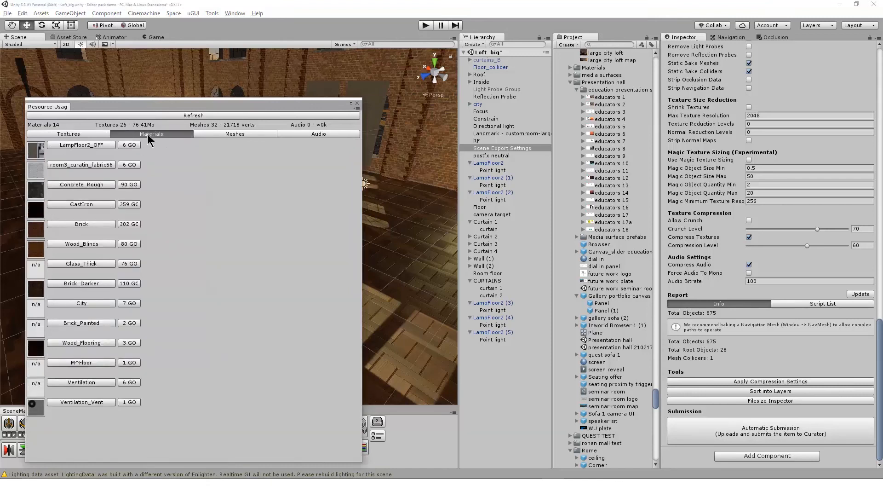
left_click(230, 133)
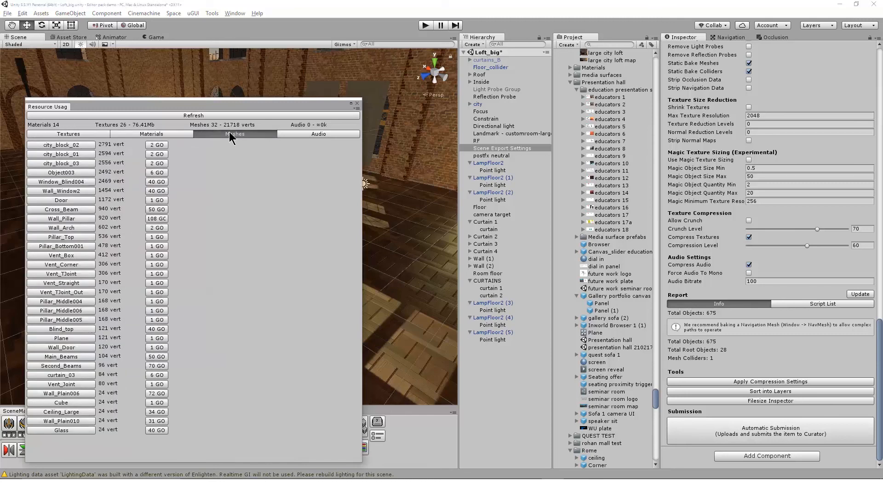
left_click(332, 134)
left_click(88, 132)
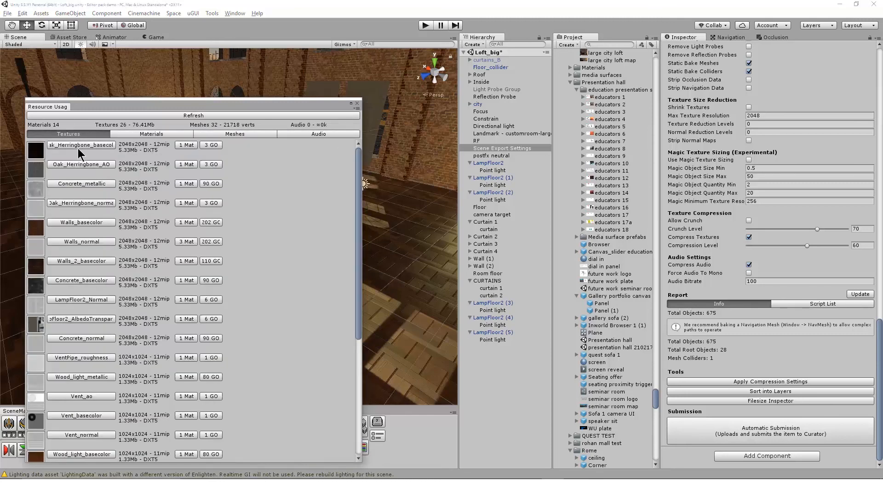
- Inspect the Oak_Herringbone_basecolor, Oak_Herringbone_AO and Walls_basecolor textures from the resource usage list, and close the list
left_click(81, 145)
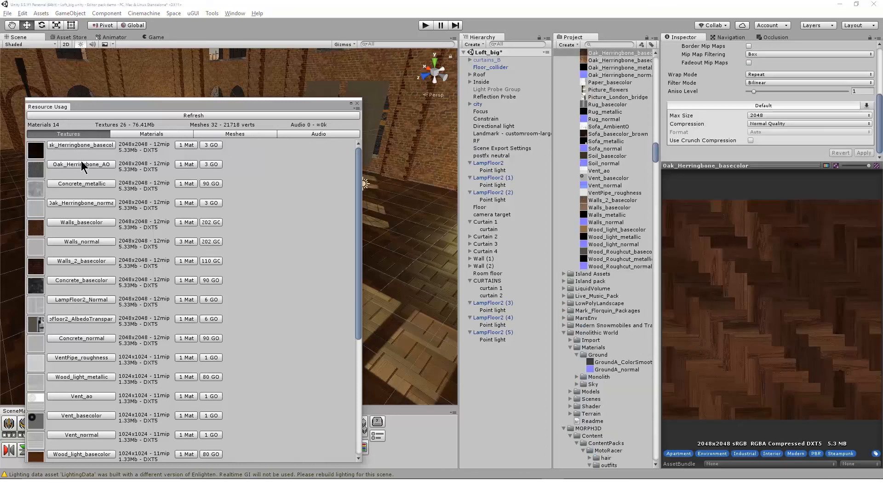
left_click(81, 164)
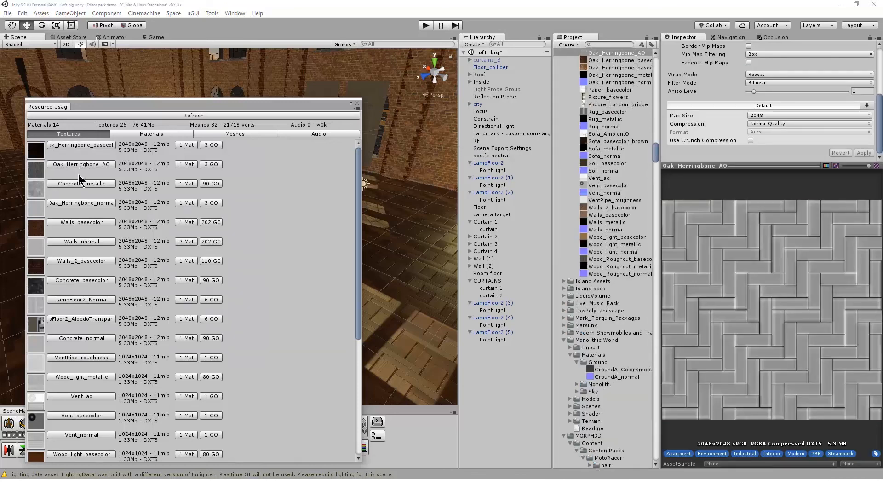
left_click(76, 223)
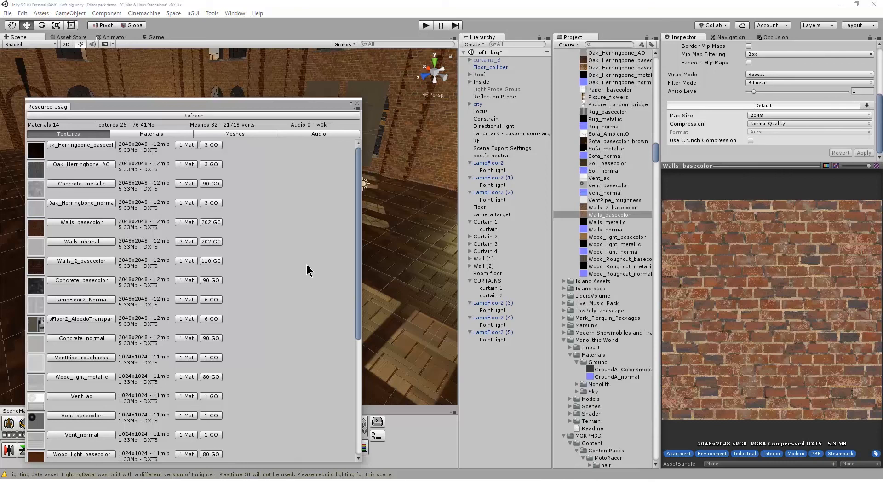
left_click(358, 104)
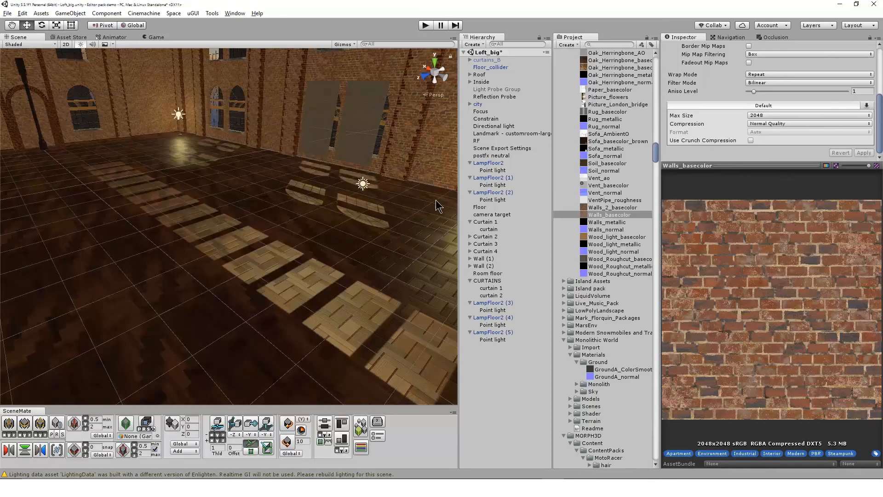